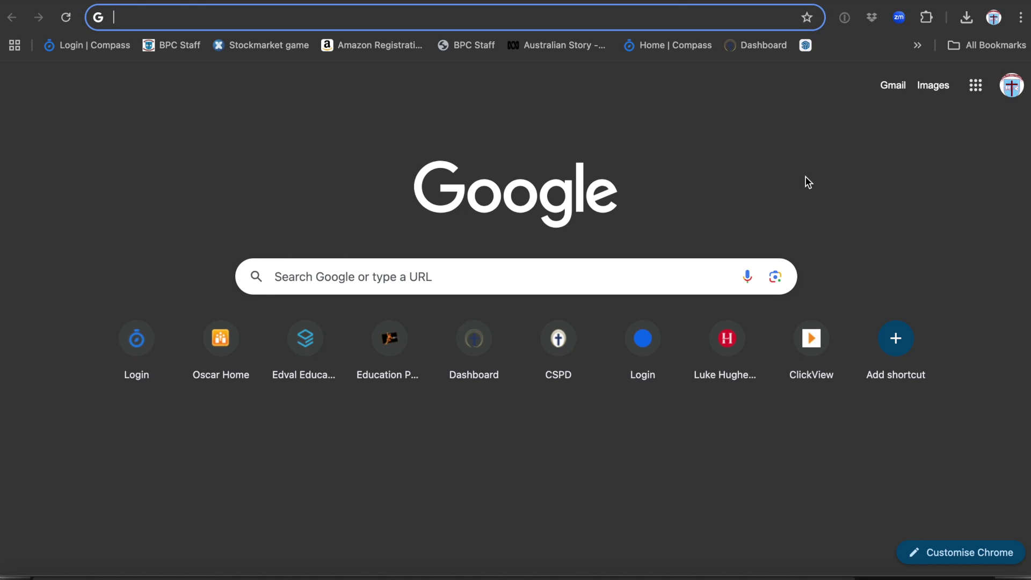
- Launch SketchUp for Schools from the Google apps grid, sign in with Google, and start a millimetre model
click(976, 85)
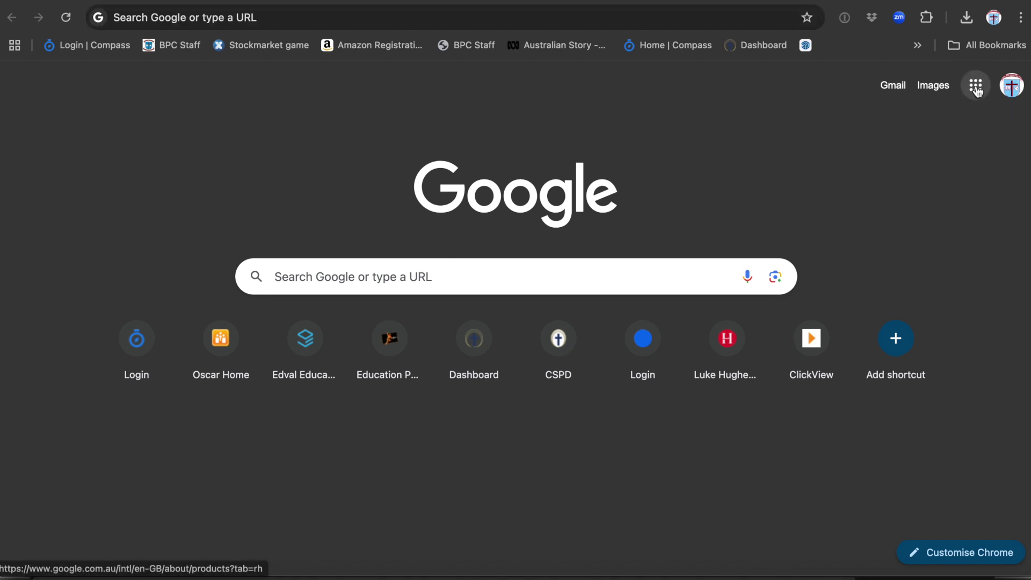
scroll(880, 309, down, 4)
scroll(880, 310, down, 10)
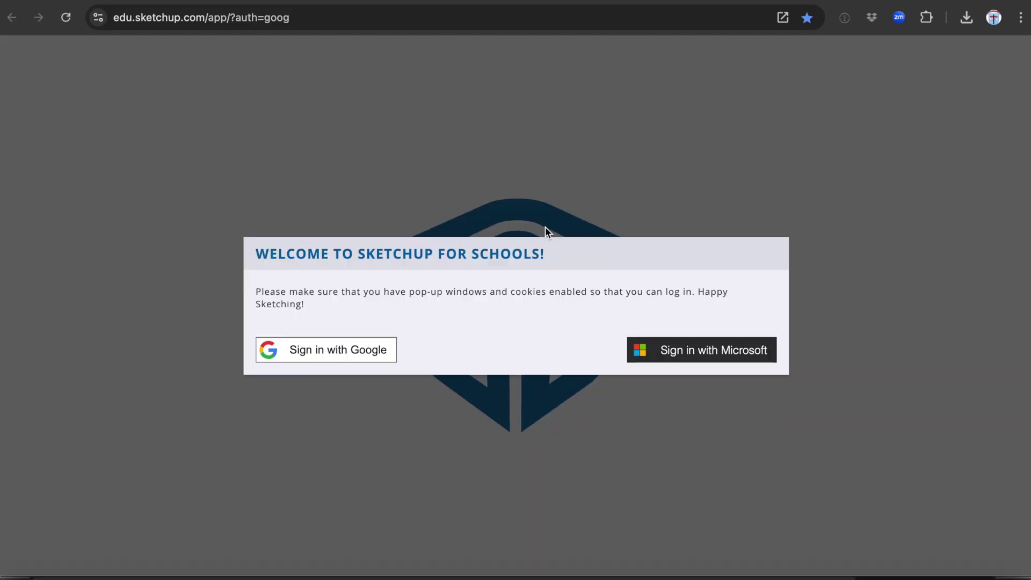
click(341, 345)
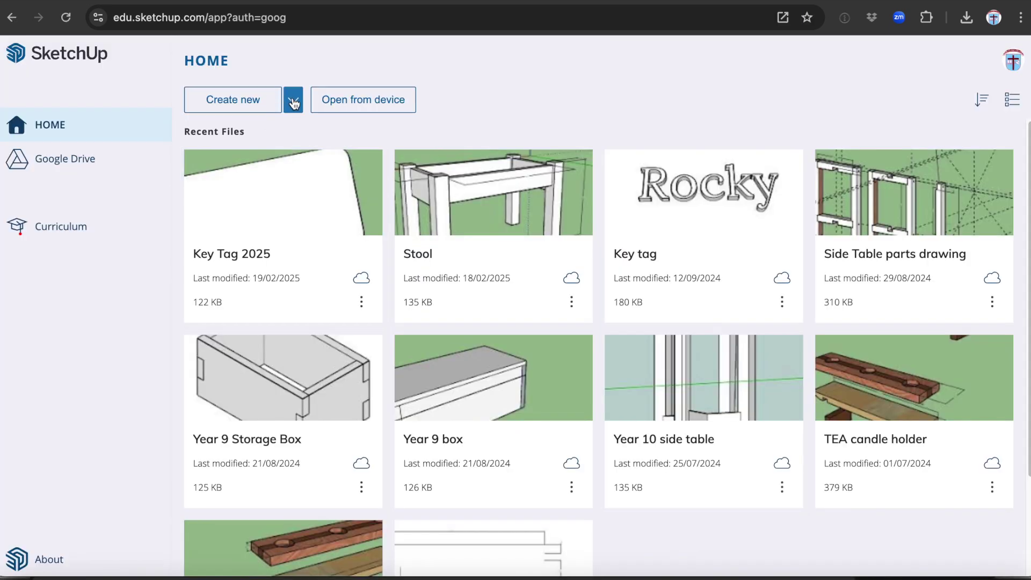
click(294, 102)
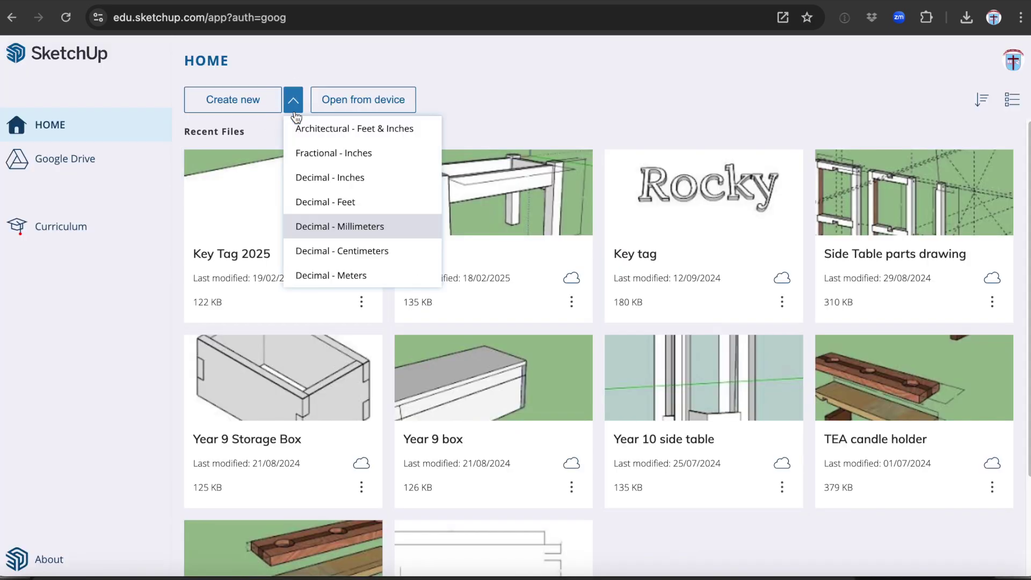
click(349, 227)
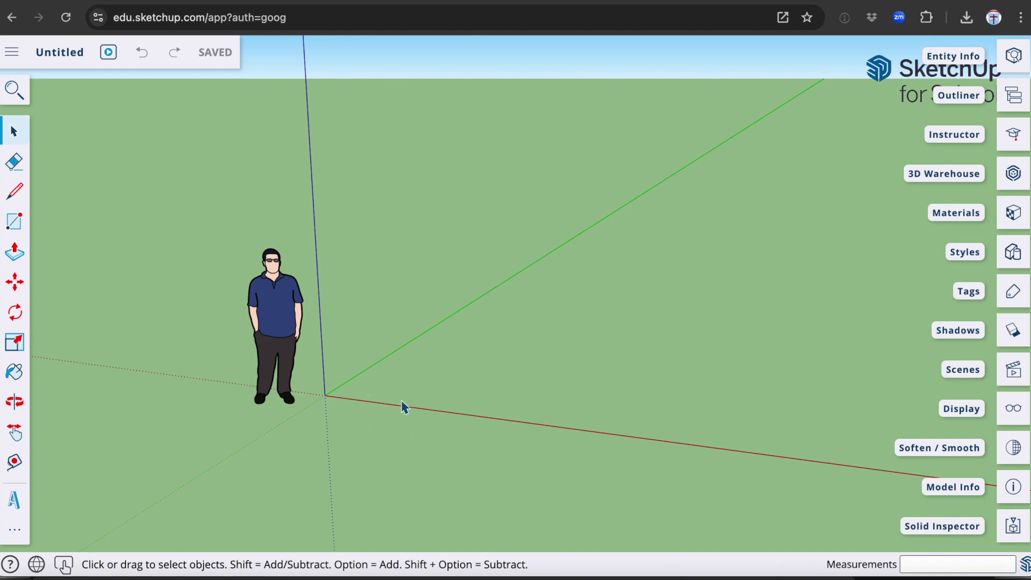
- Delete the default person figure from the new model
click(280, 317)
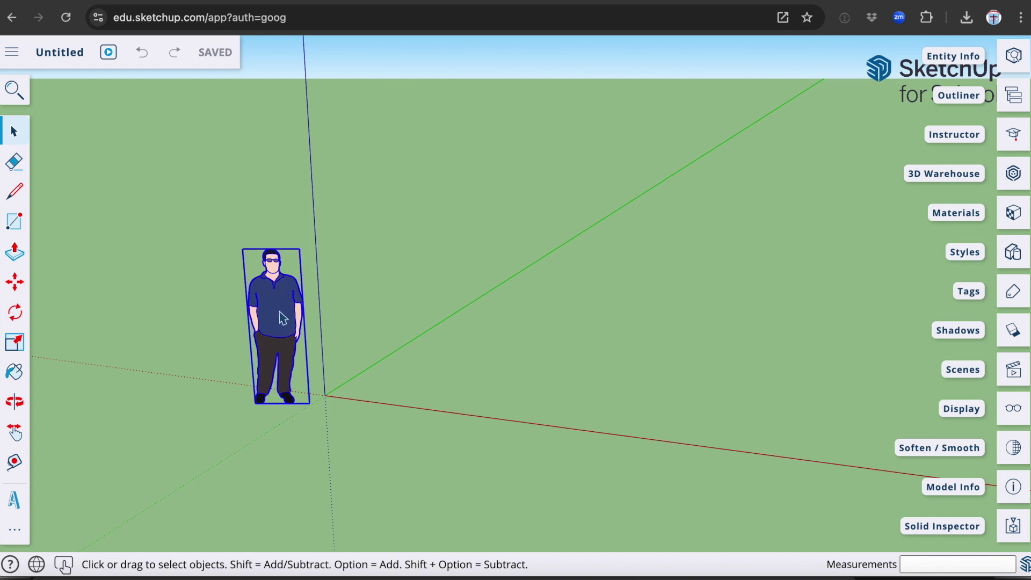
key(Delete)
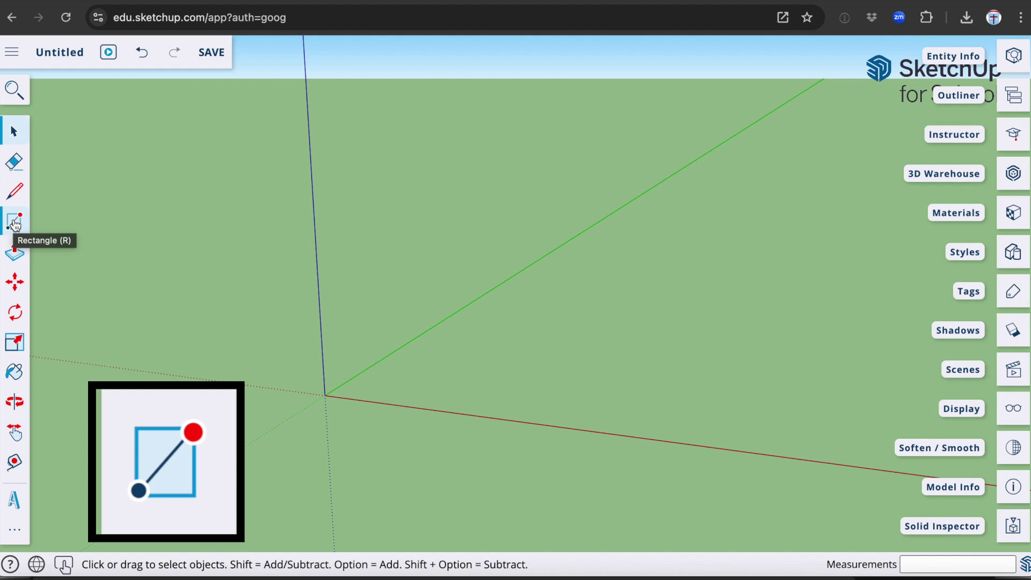
- Draw a 50 × 30 mm rectangle on the ground plane
click(15, 222)
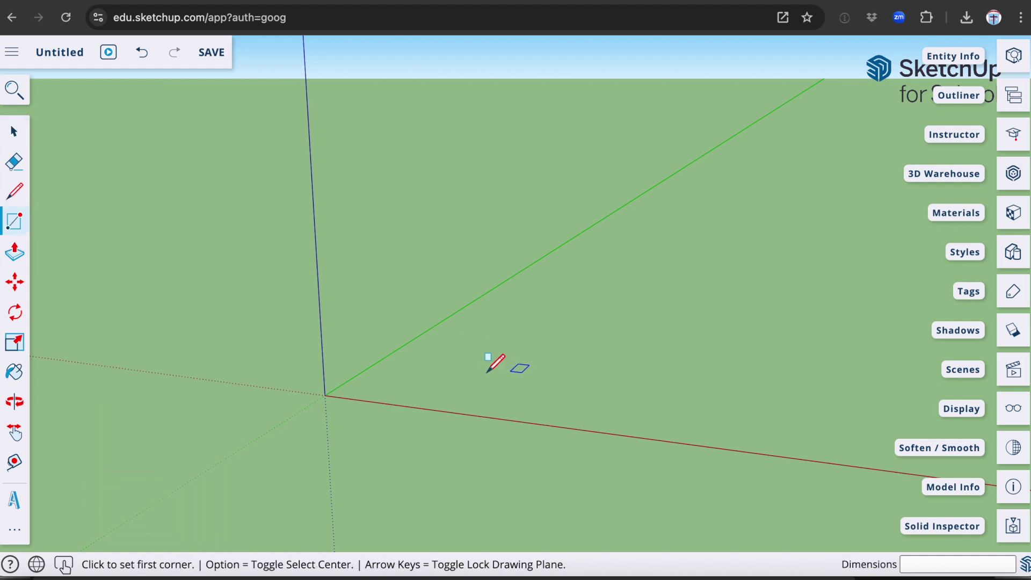
click(417, 369)
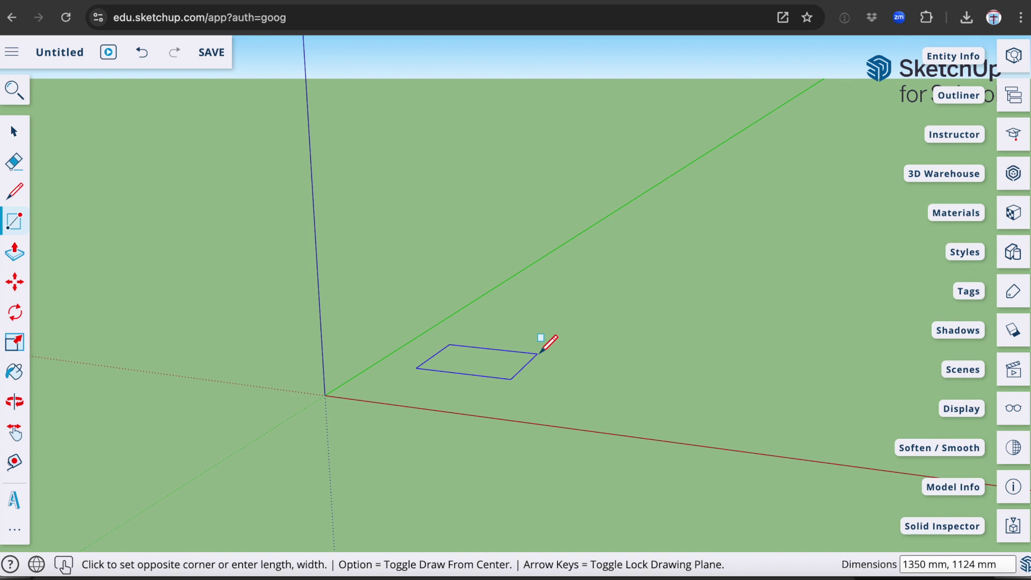
text(50,30)
key(Return)
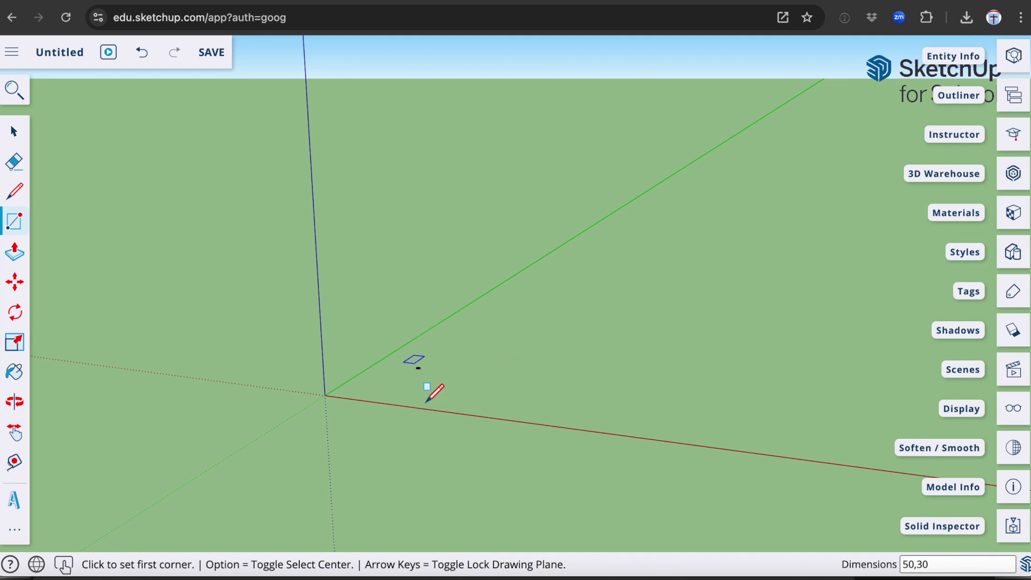
click(424, 394)
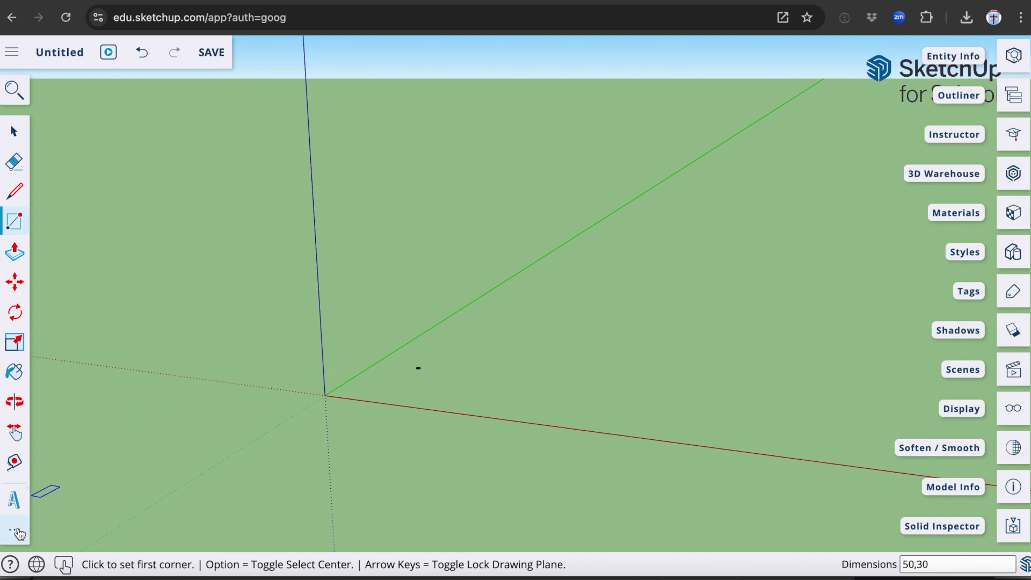
click(18, 533)
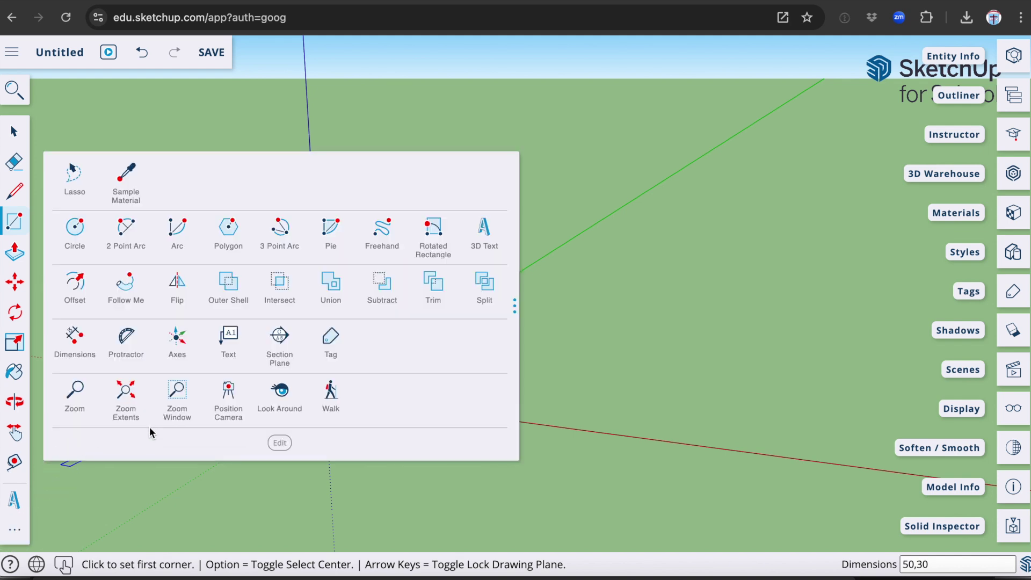
- Zoom extents to fill the view with the rectangle, then activate Push/Pull
click(127, 392)
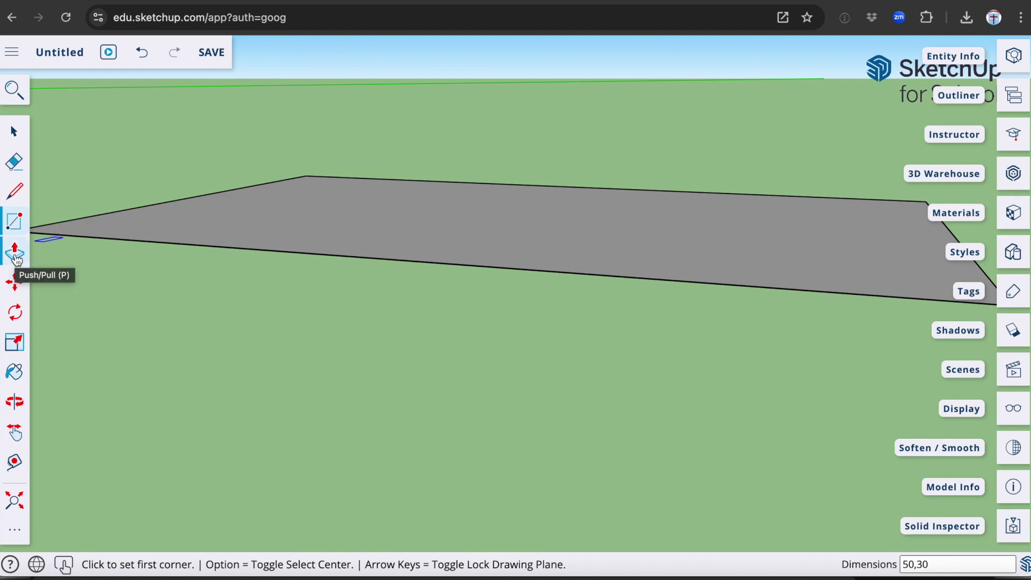
click(15, 252)
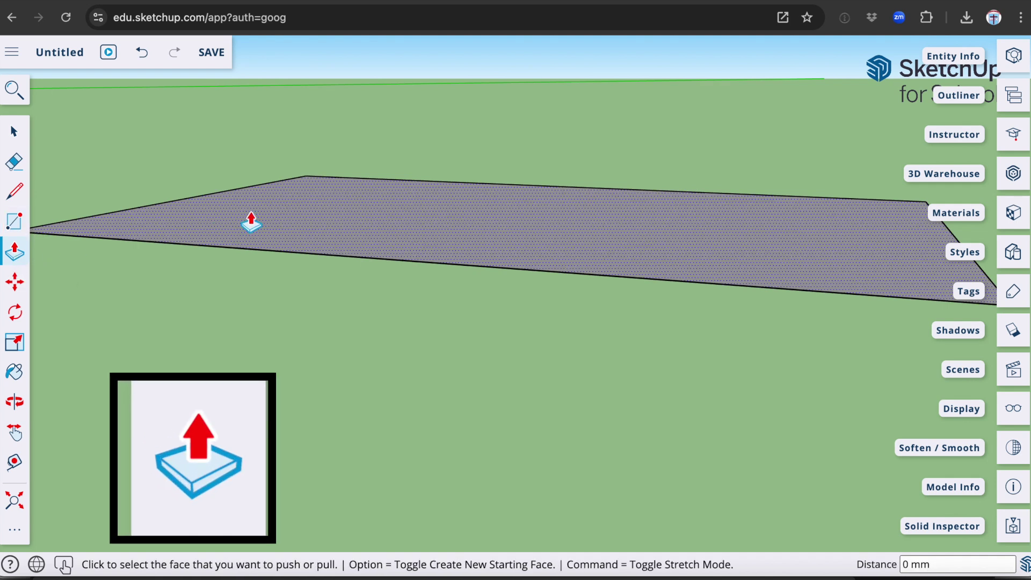
- Extrude the 50 × 30 mm rectangle upward by 4 mm
click(306, 233)
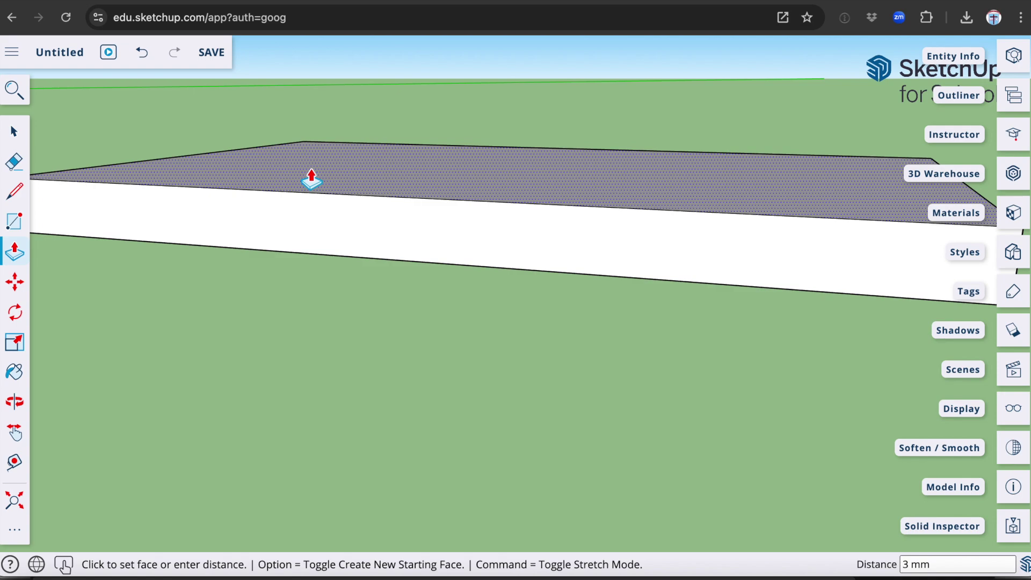
text(4)
key(Return)
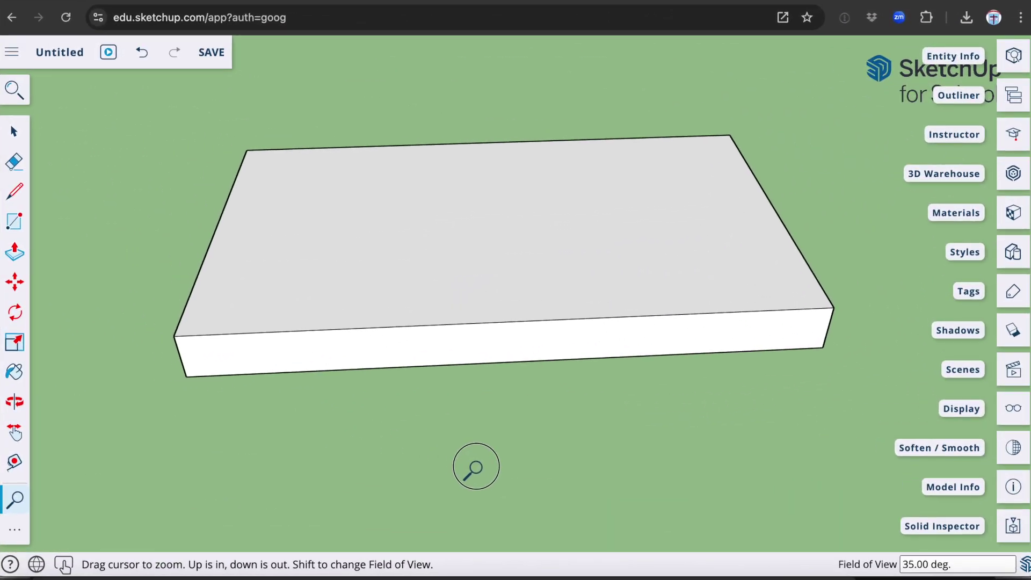
- Switch to the Plan View (Top) standard view and collapse the Scenes panel
drag(475, 467, 529, 483)
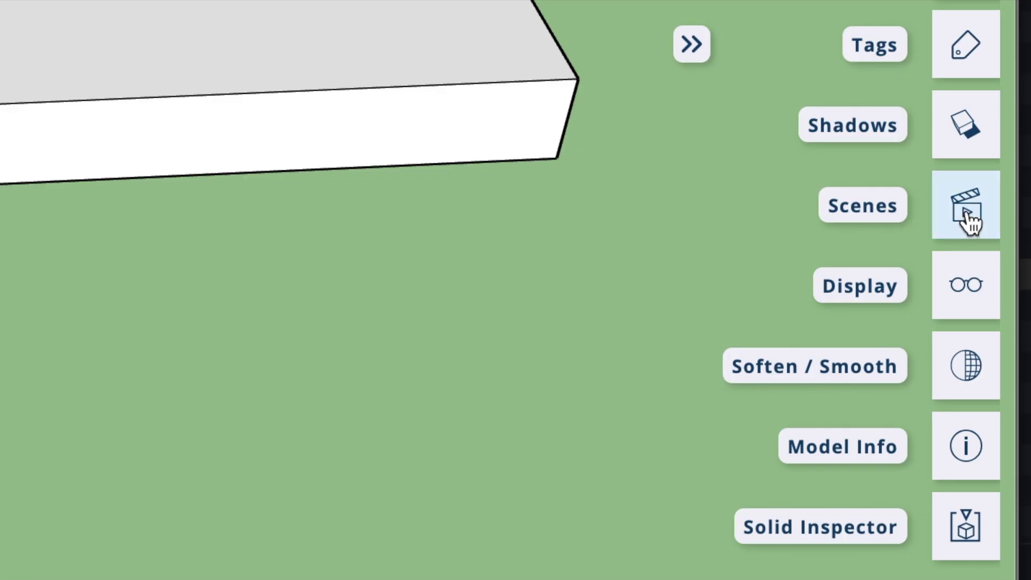
click(968, 216)
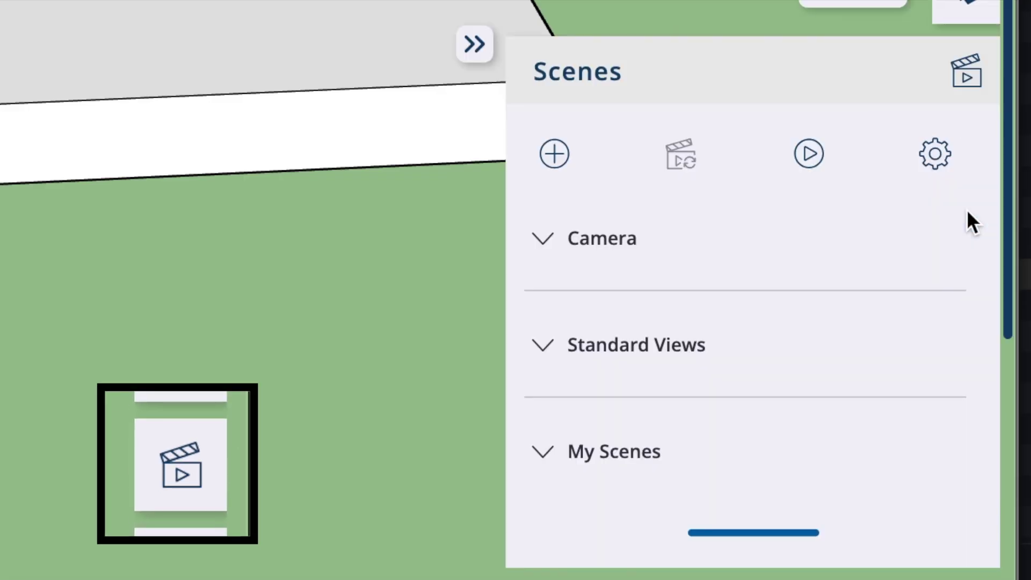
click(552, 354)
scroll(704, 337, down, 2)
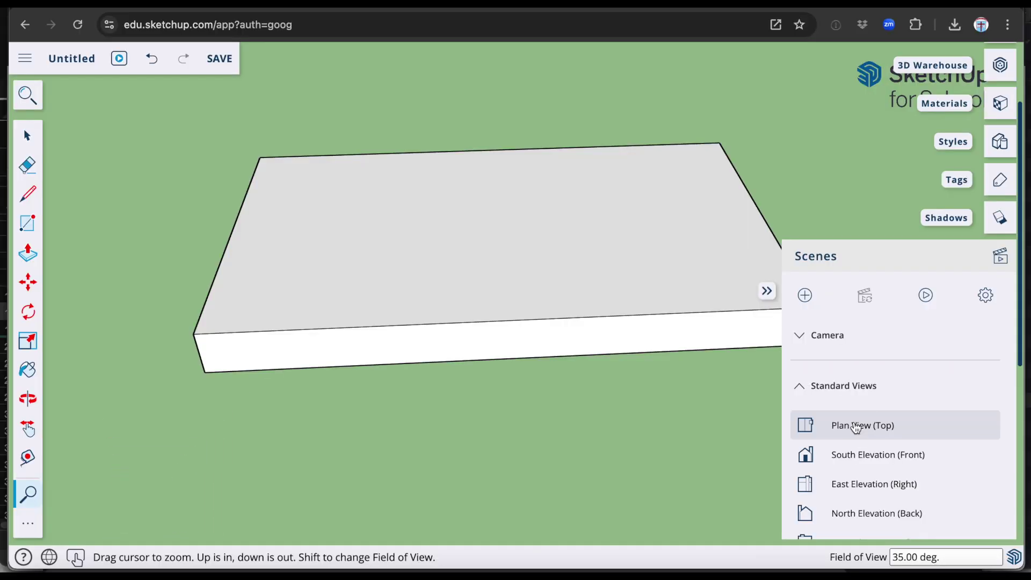
click(664, 334)
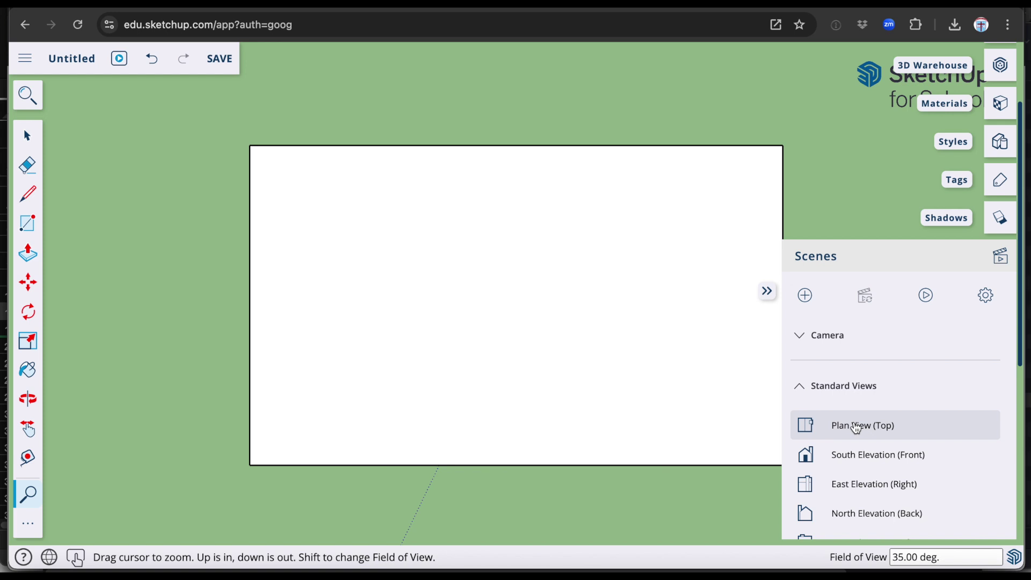
click(767, 291)
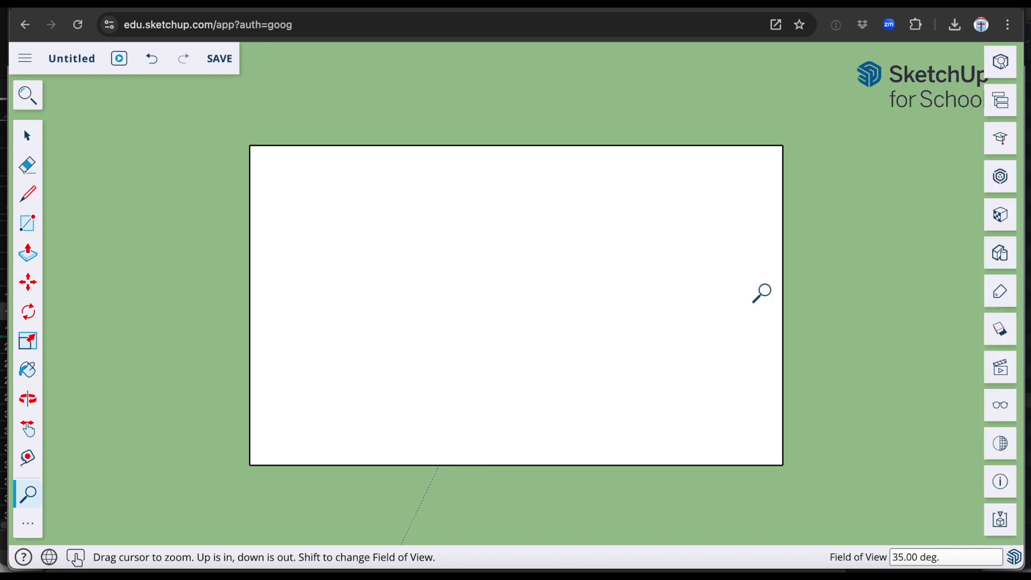
- Draw 5 × 5 mm squares at the top-left, bottom-left, top-right and bottom-right corners of the slab
click(30, 225)
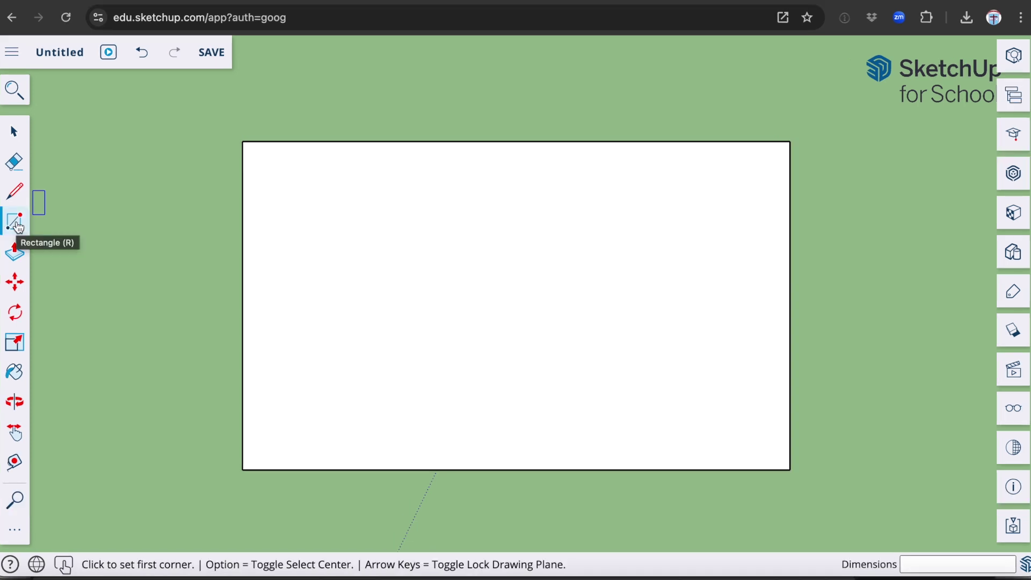
click(242, 142)
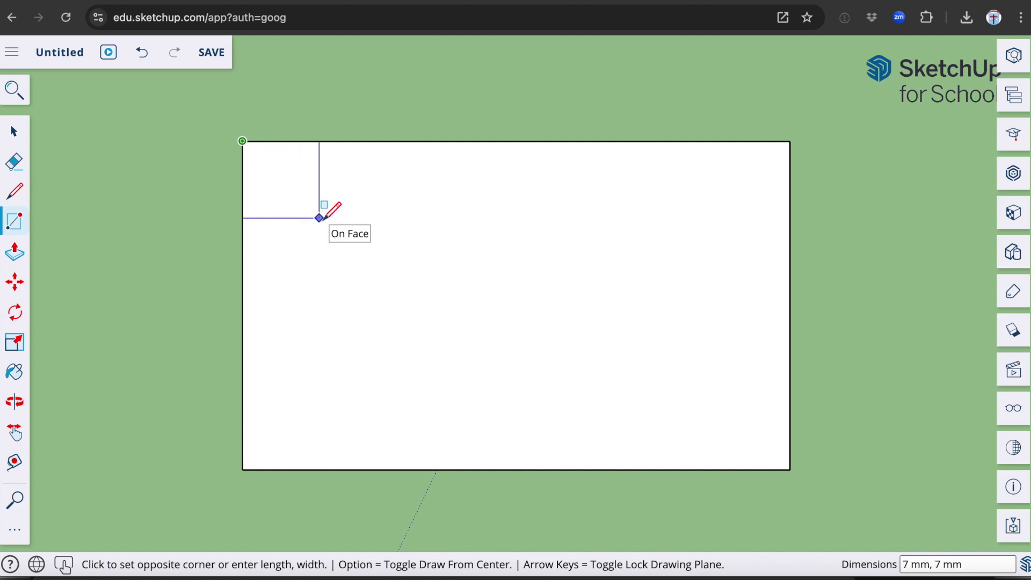
text(5,5)
key(Return)
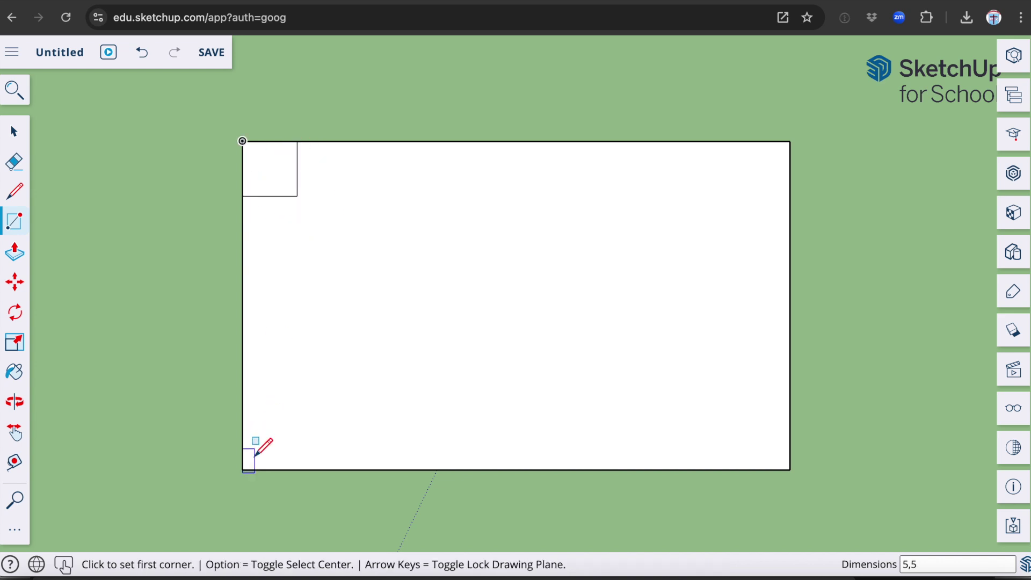
click(242, 470)
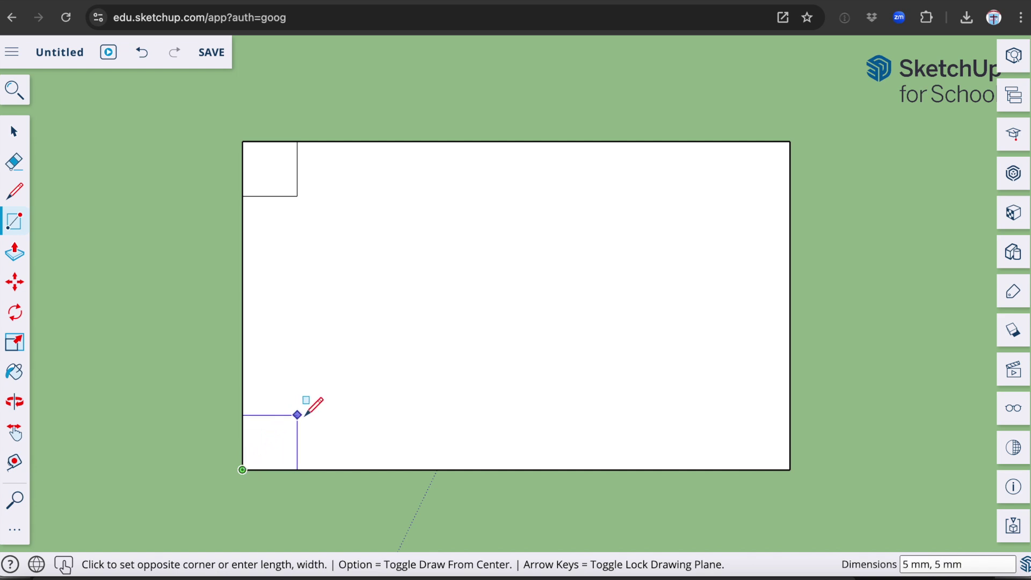
text(5,5)
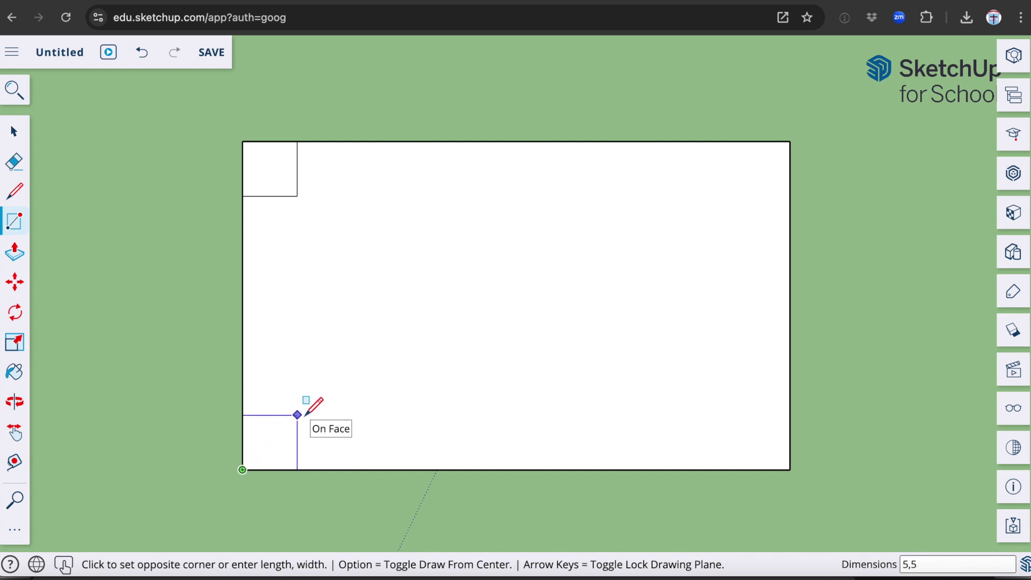
key(Return)
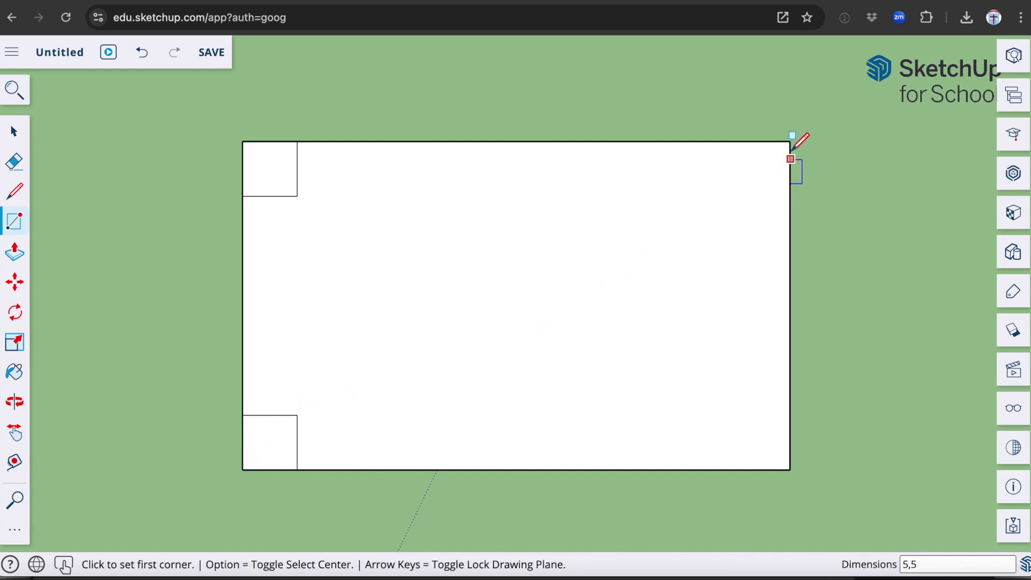
click(789, 141)
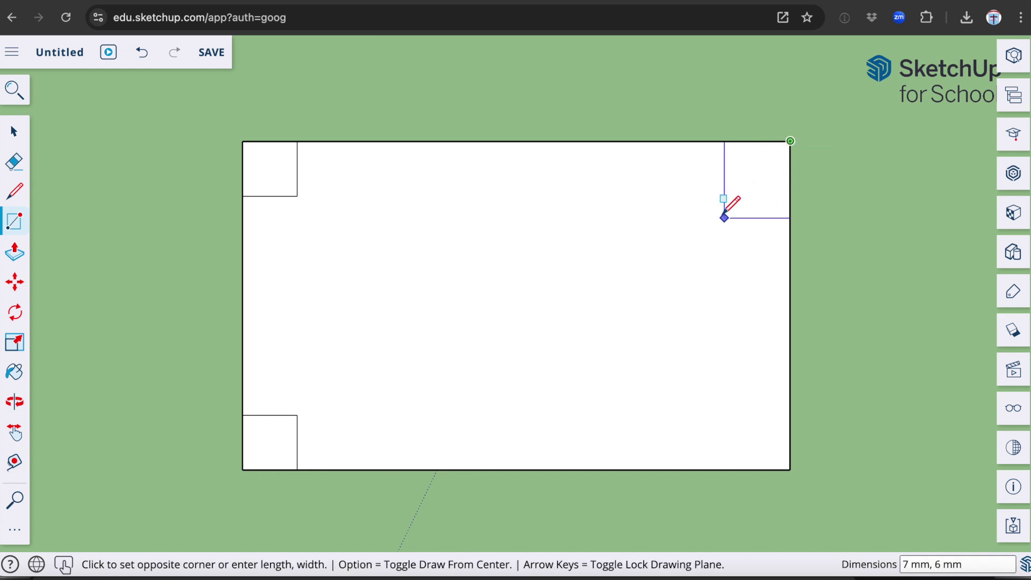
text(5,5)
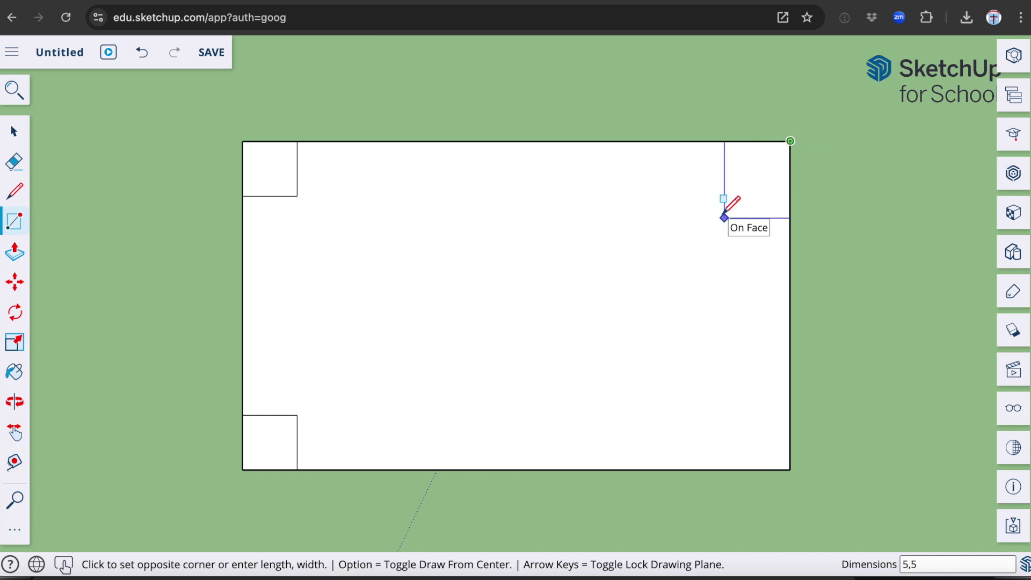
key(Return)
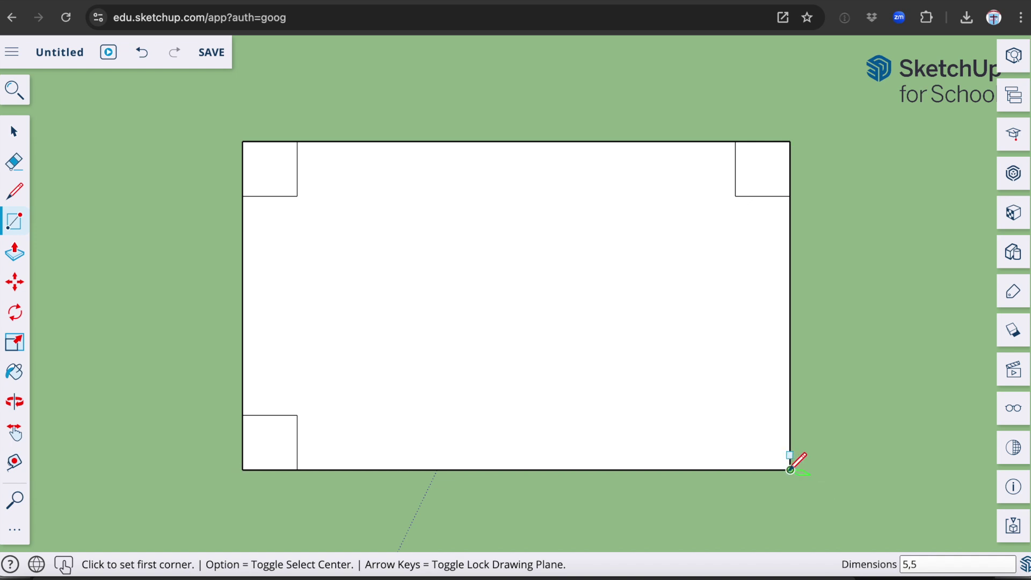
click(790, 470)
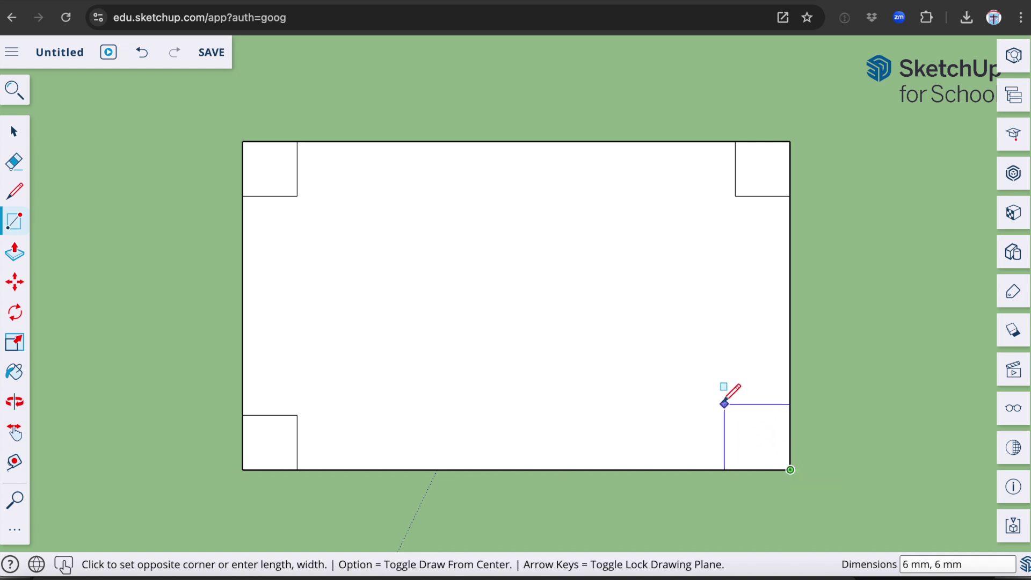
text(5,5)
key(Return)
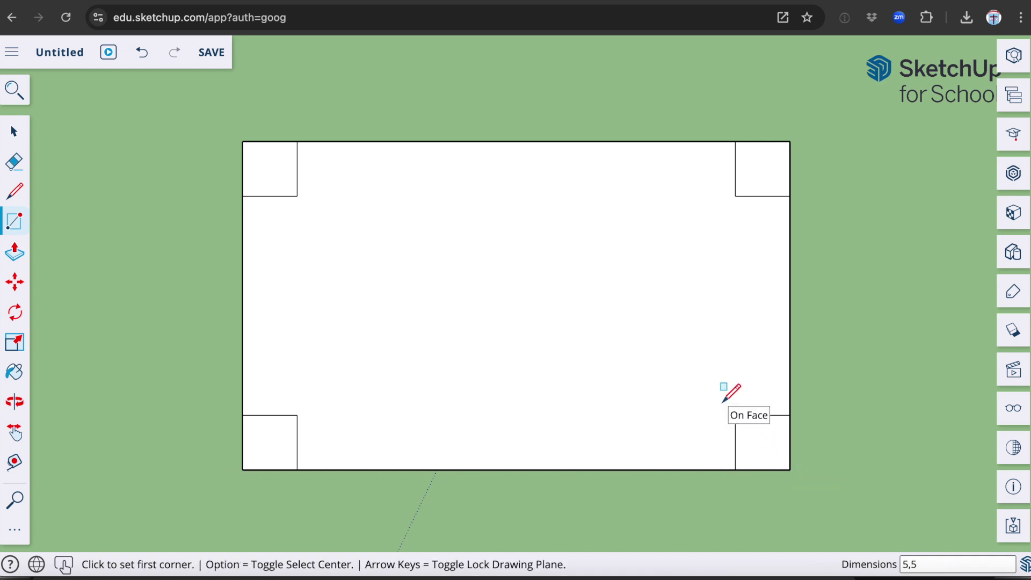
click(15, 530)
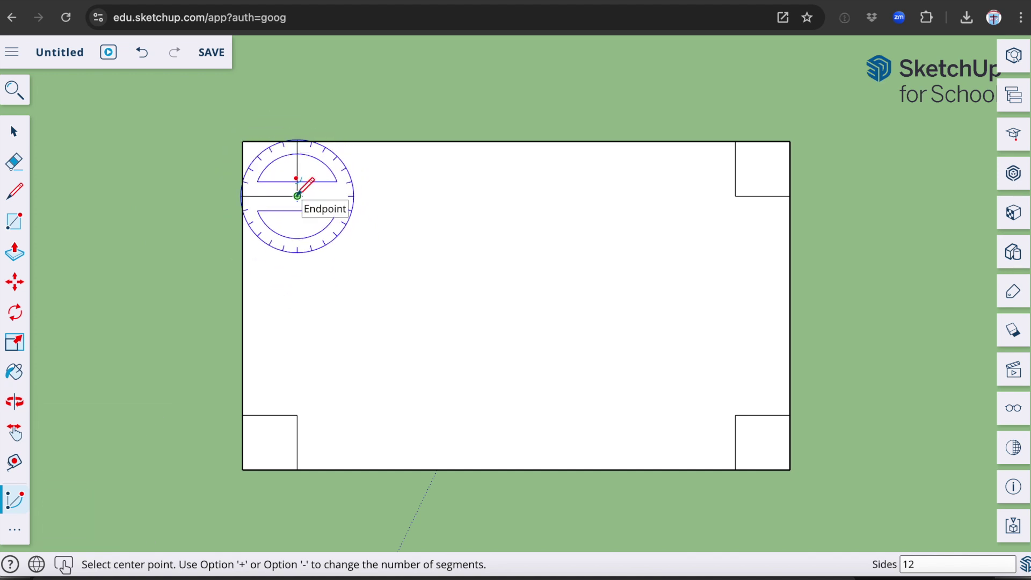
- Draw 90° arcs centred on each corner square's inner corner, spanning between the slab's outer edges
click(297, 196)
click(296, 196)
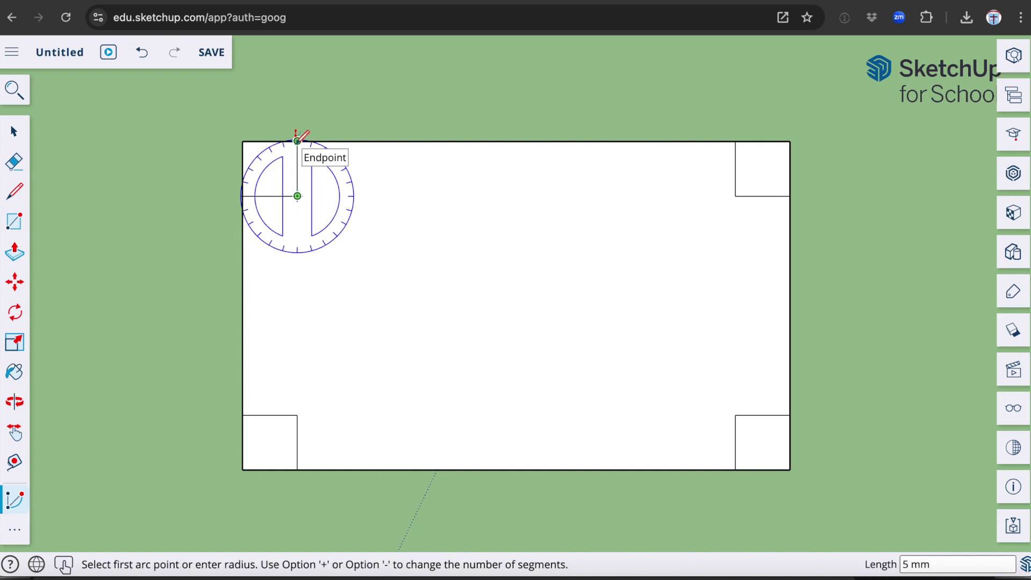
click(297, 141)
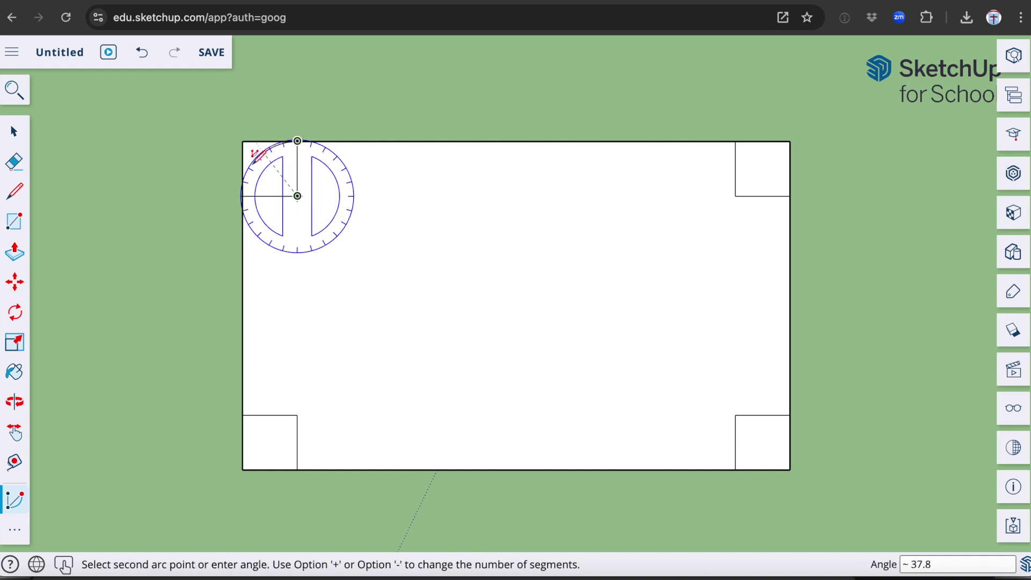
click(244, 189)
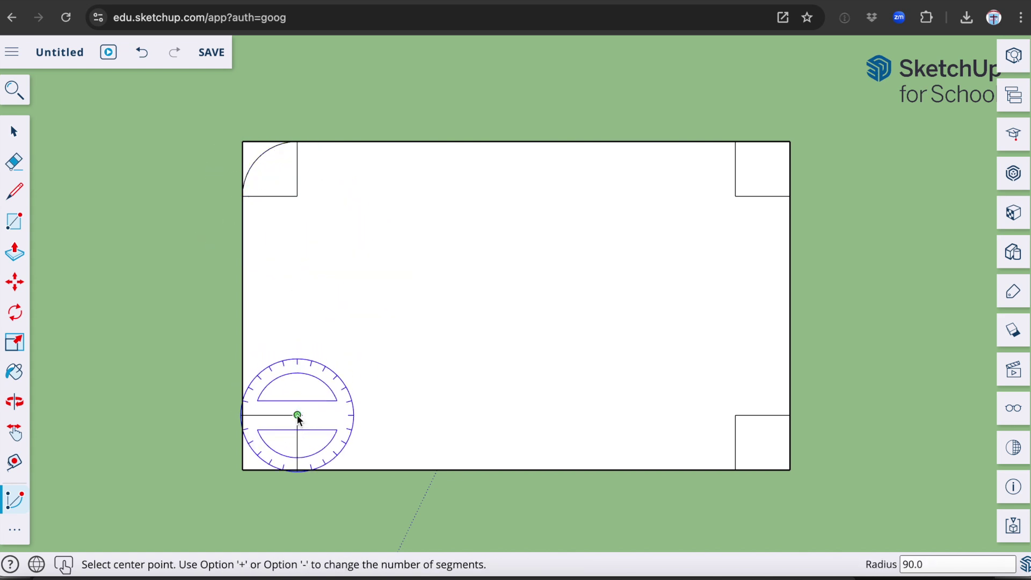
click(297, 414)
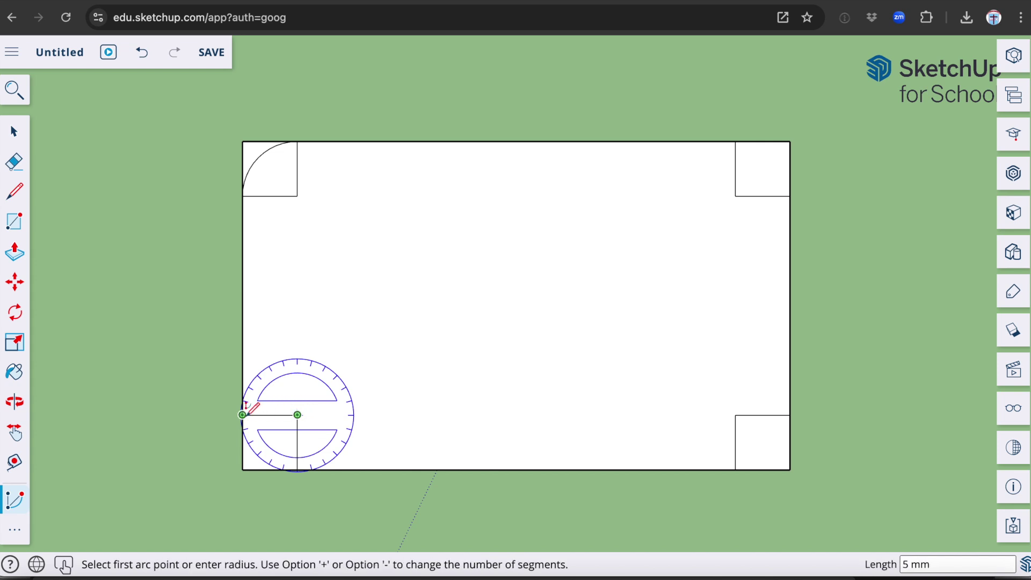
click(243, 414)
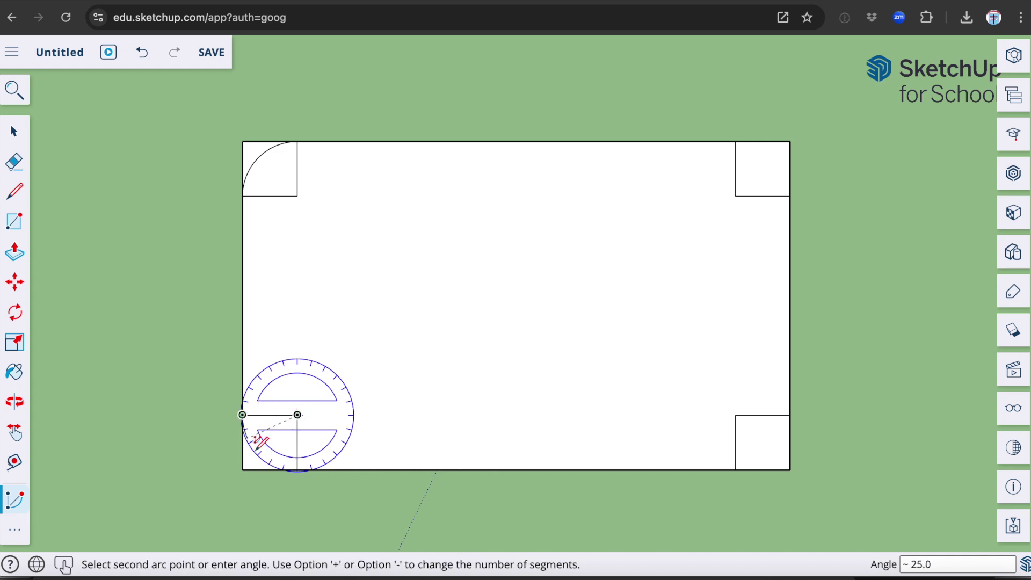
click(297, 468)
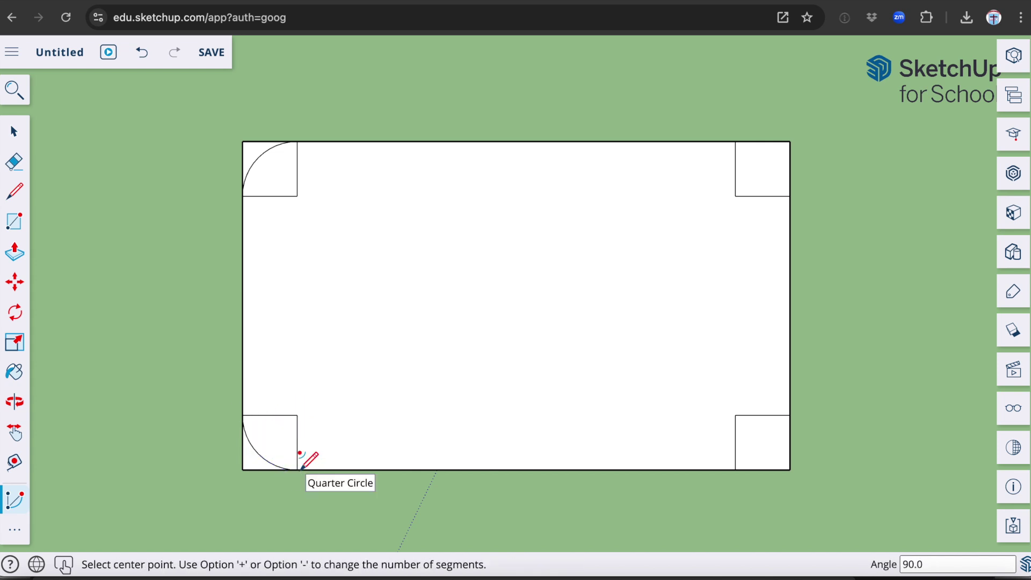
click(735, 196)
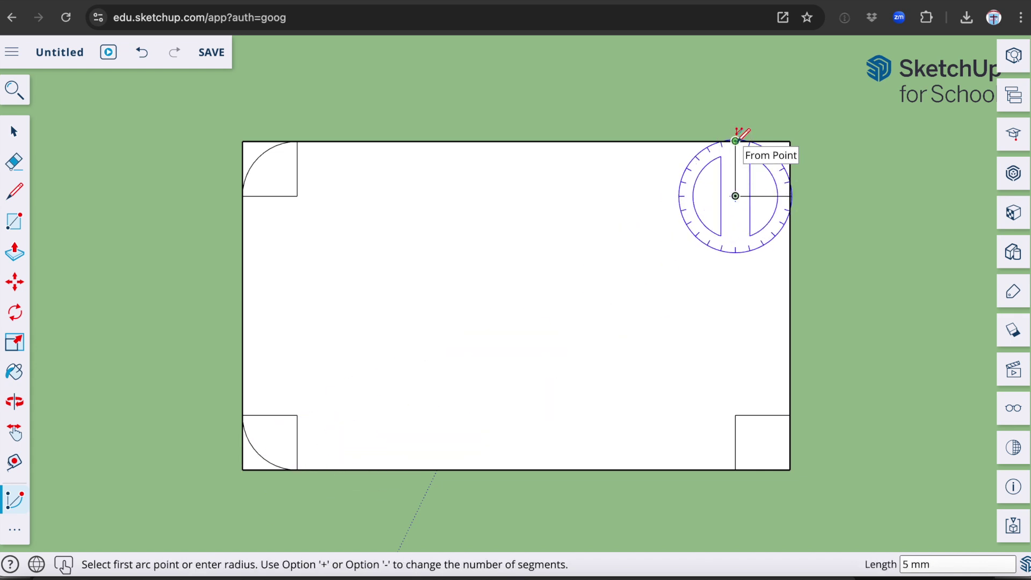
click(735, 141)
click(789, 196)
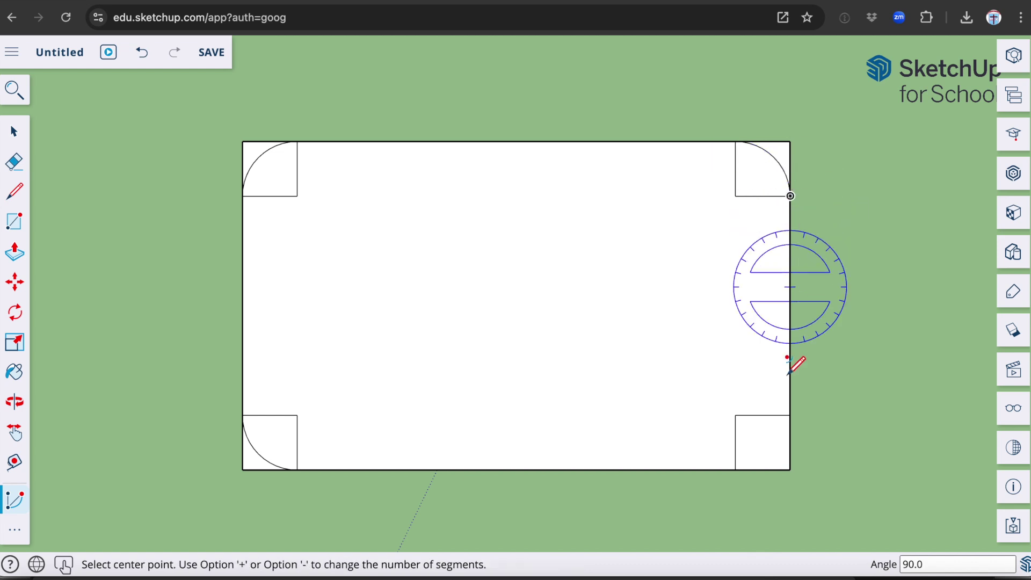
click(735, 416)
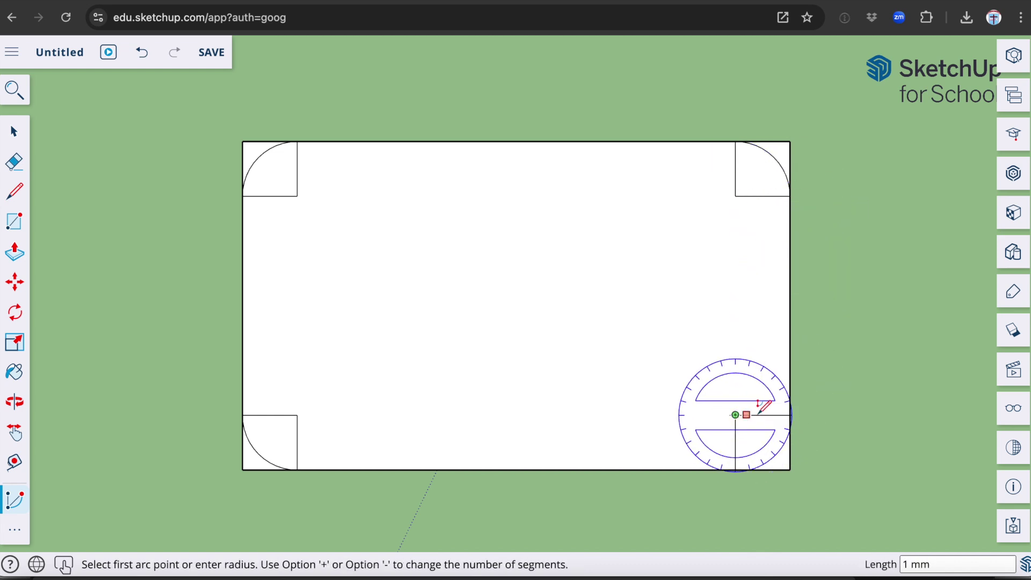
click(790, 415)
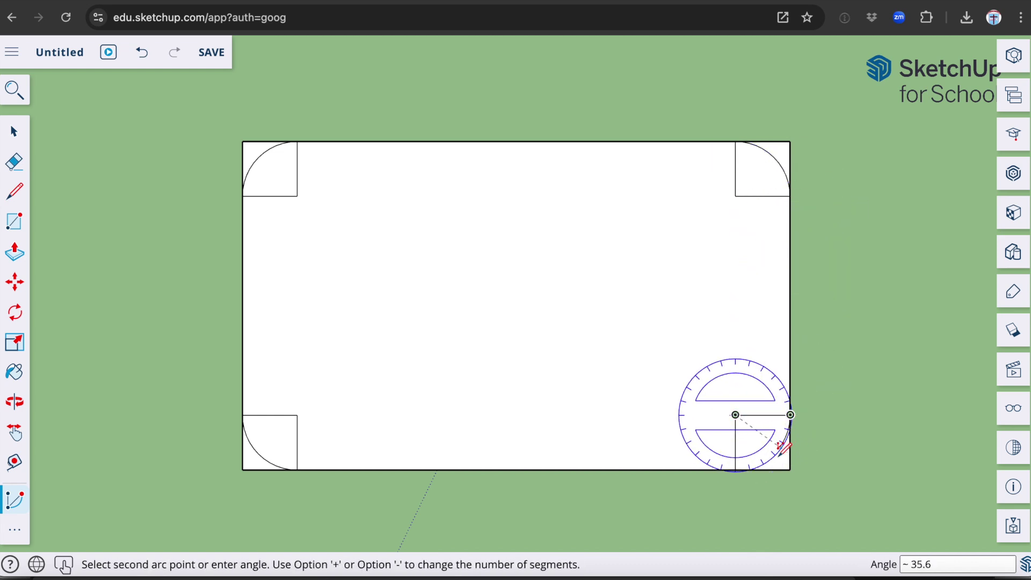
click(735, 470)
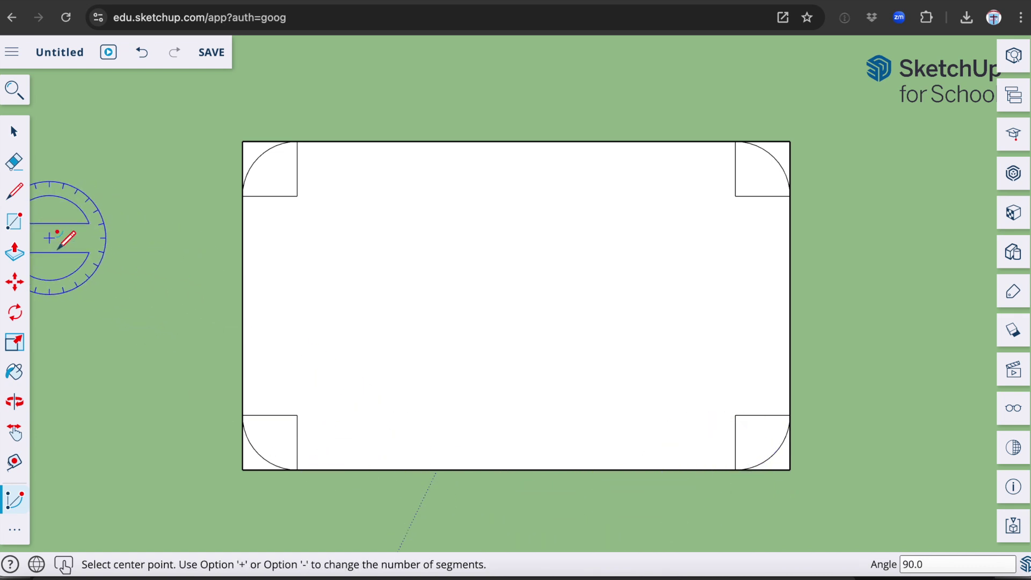
- Draw a 3 mm radius circle centred on the top-left square's inner corner
click(15, 532)
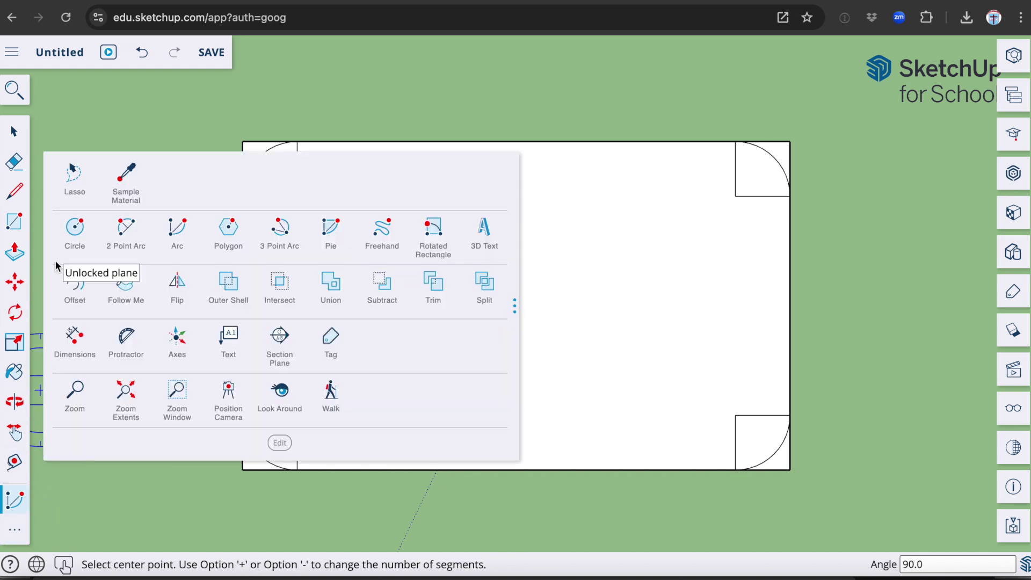
click(77, 228)
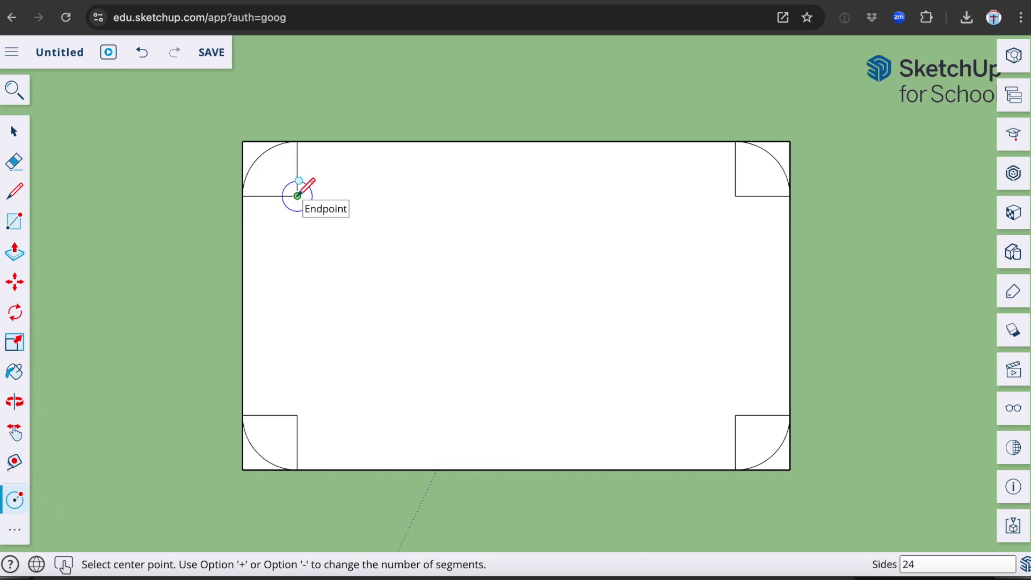
click(297, 196)
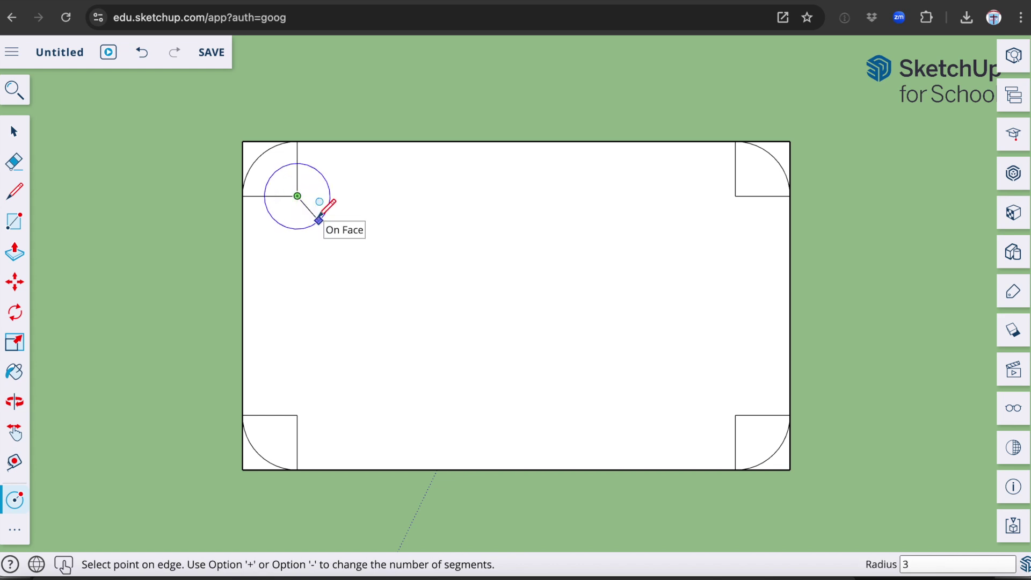
click(319, 218)
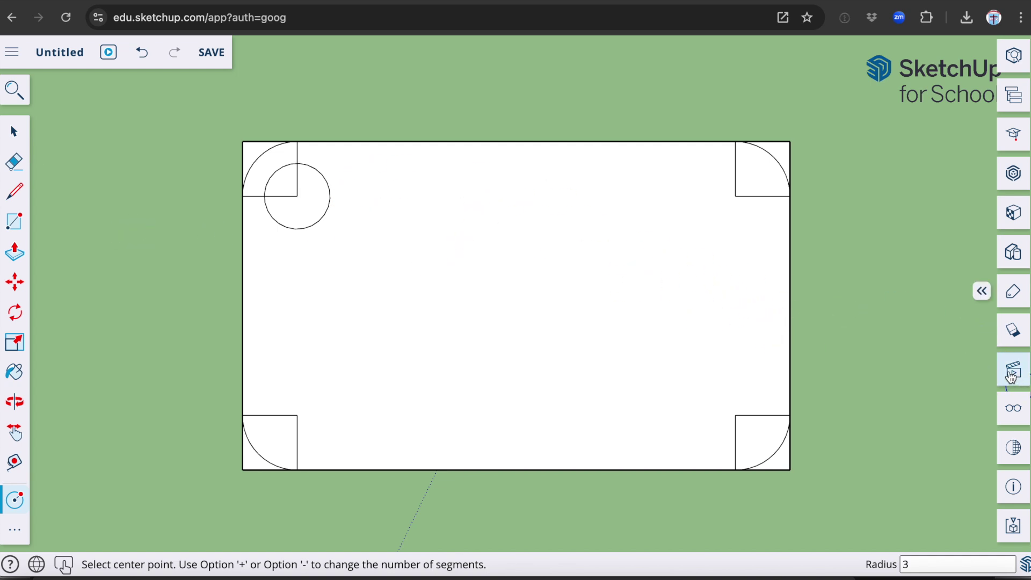
- Switch to the Iso standard view and collapse the Scenes panel
click(1013, 374)
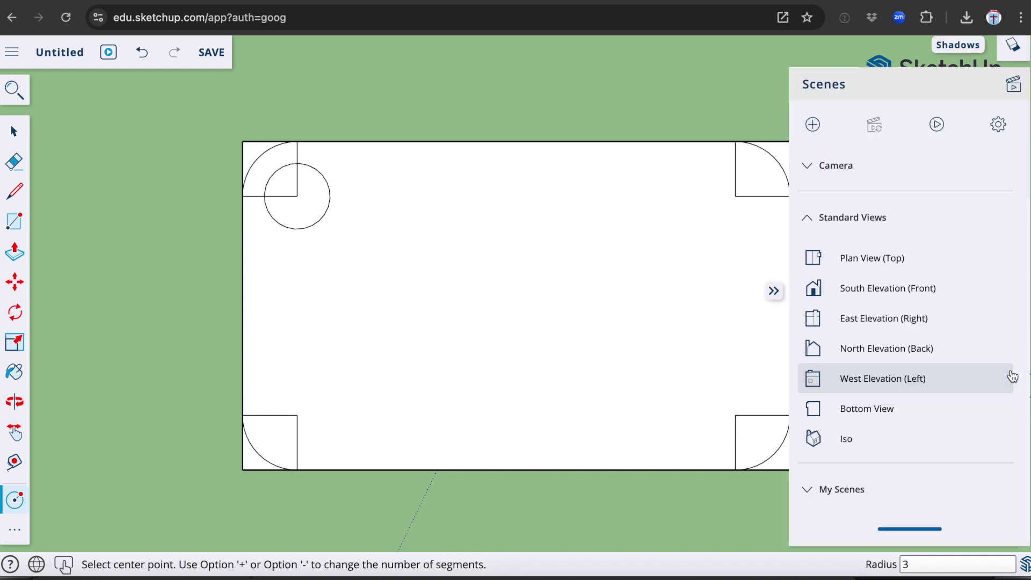
click(847, 439)
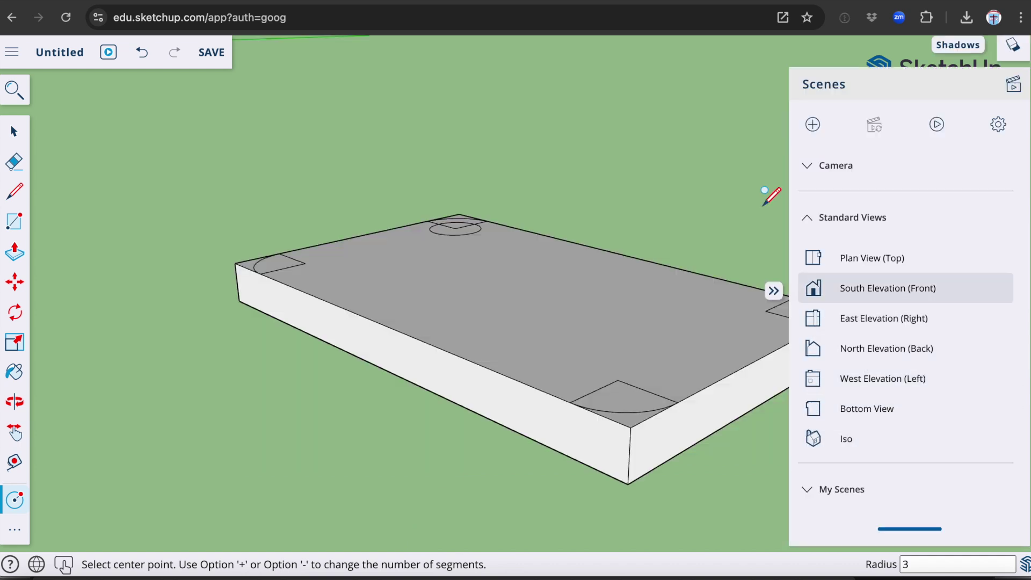
click(773, 292)
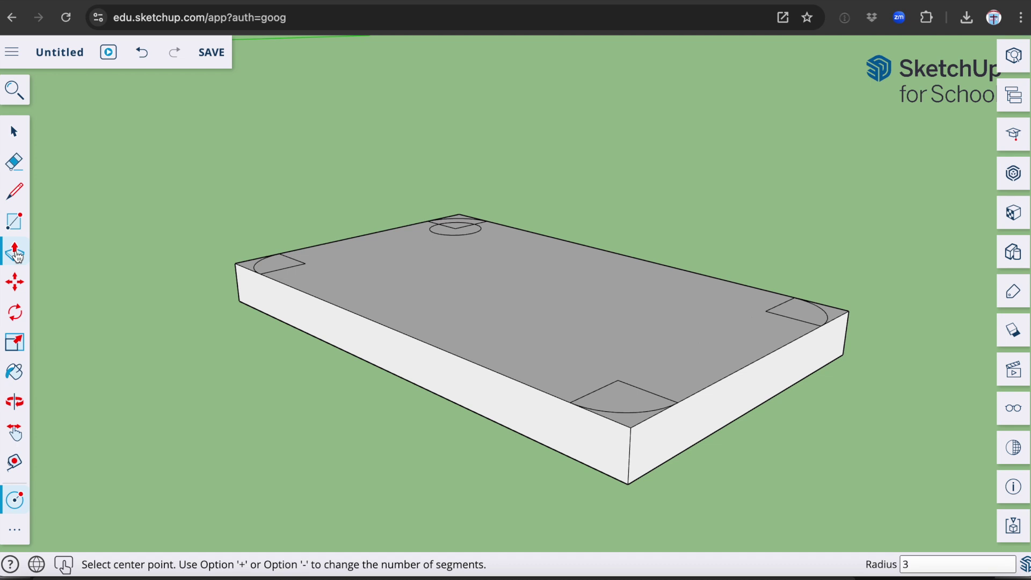
- Push the front, right and back-left corner pieces down through the board's thickness
click(16, 253)
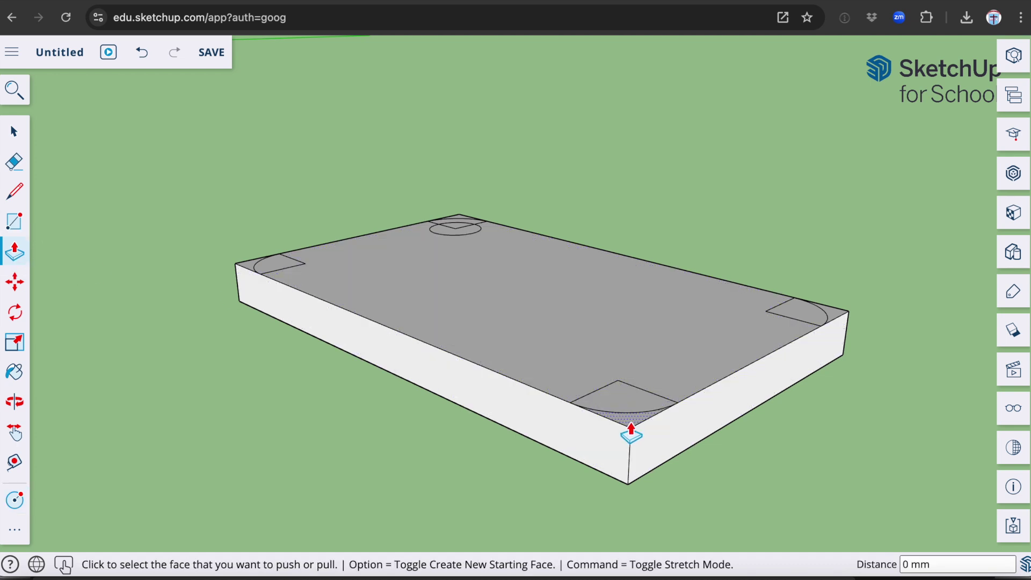
click(628, 429)
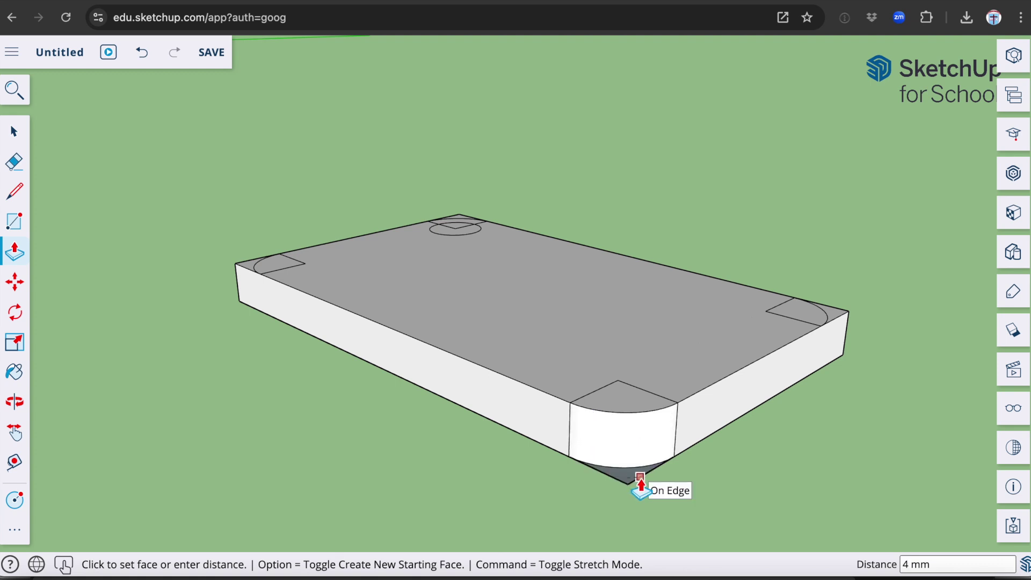
key(Escape)
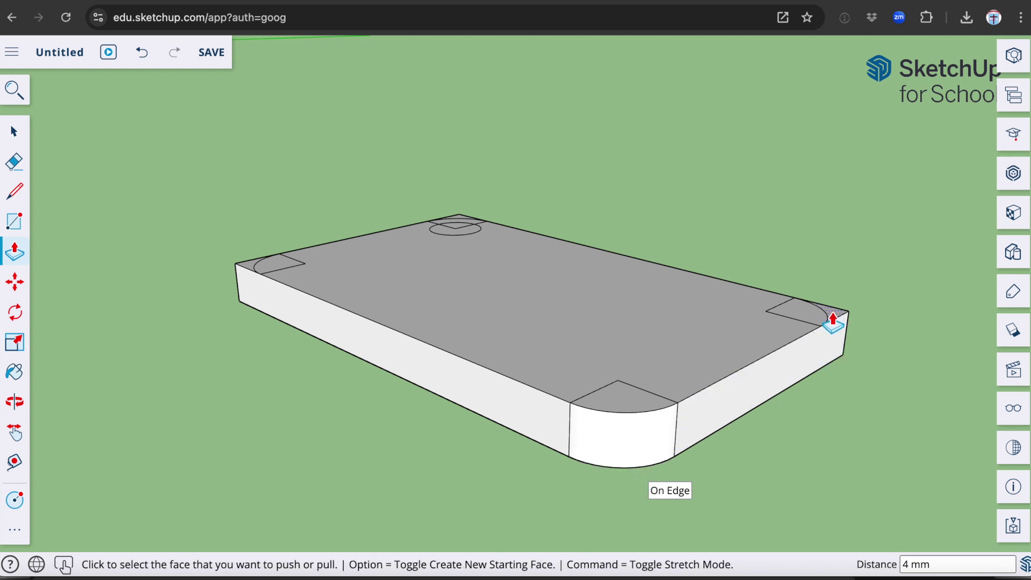
click(832, 321)
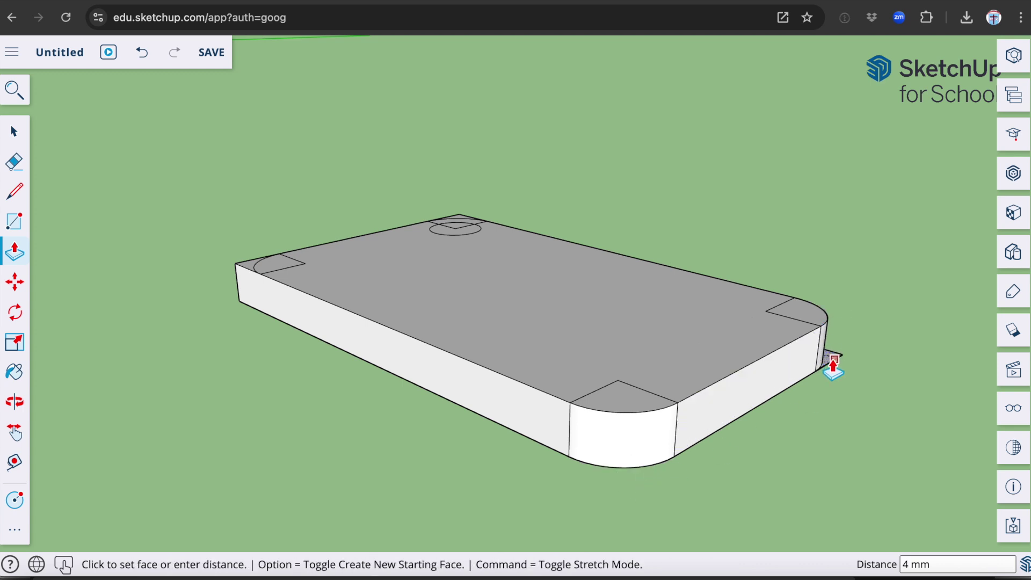
key(Escape)
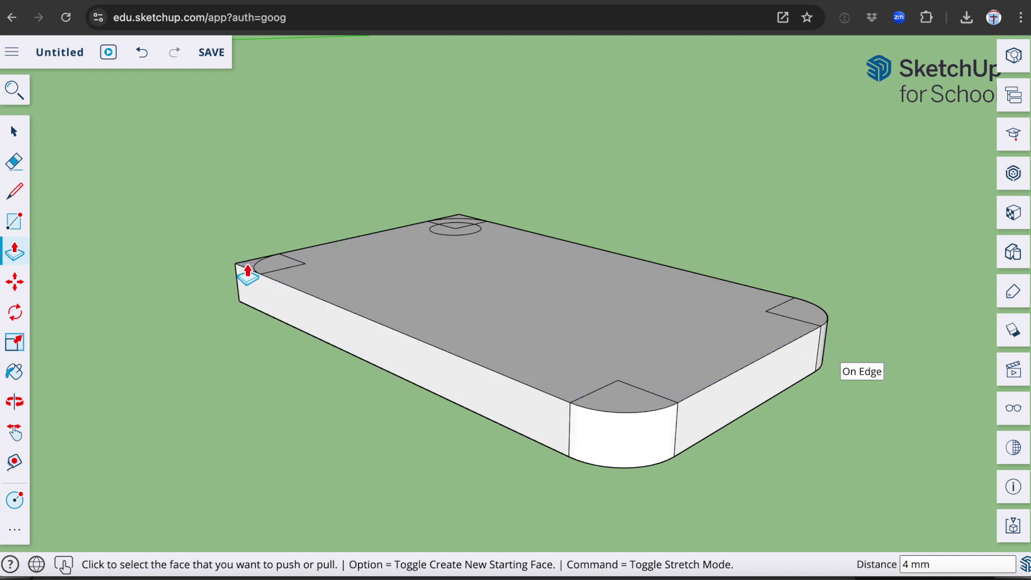
click(247, 271)
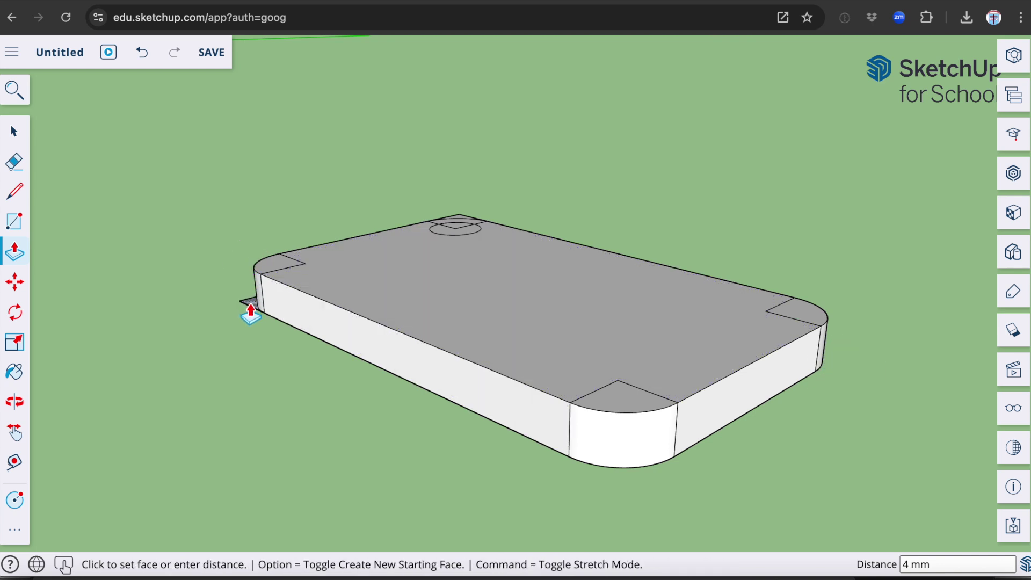
key(Escape)
- Orbit around and push the last corner piece beside the circle through the board
scroll(228, 357, left, 3)
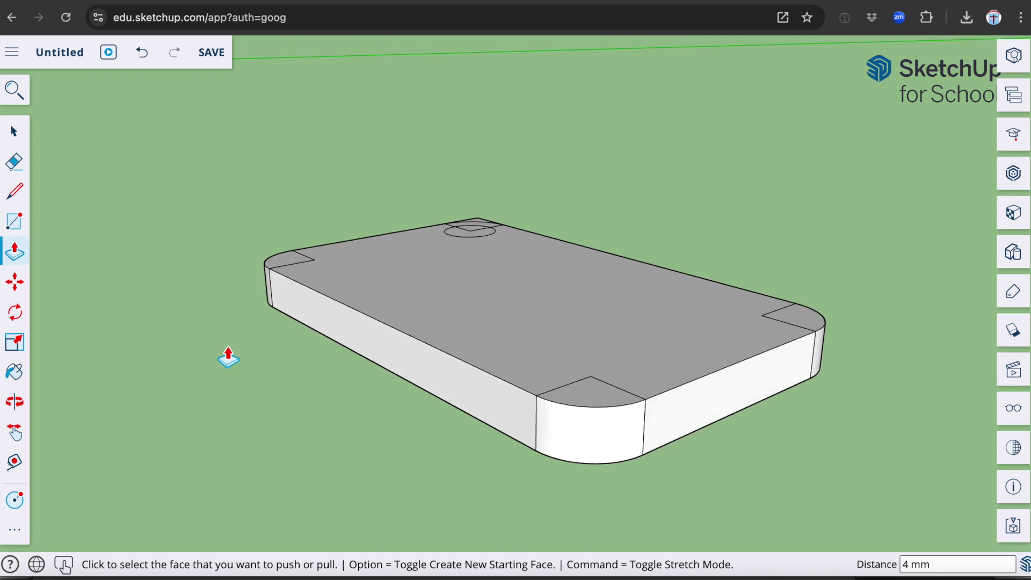
scroll(228, 357, left, 10)
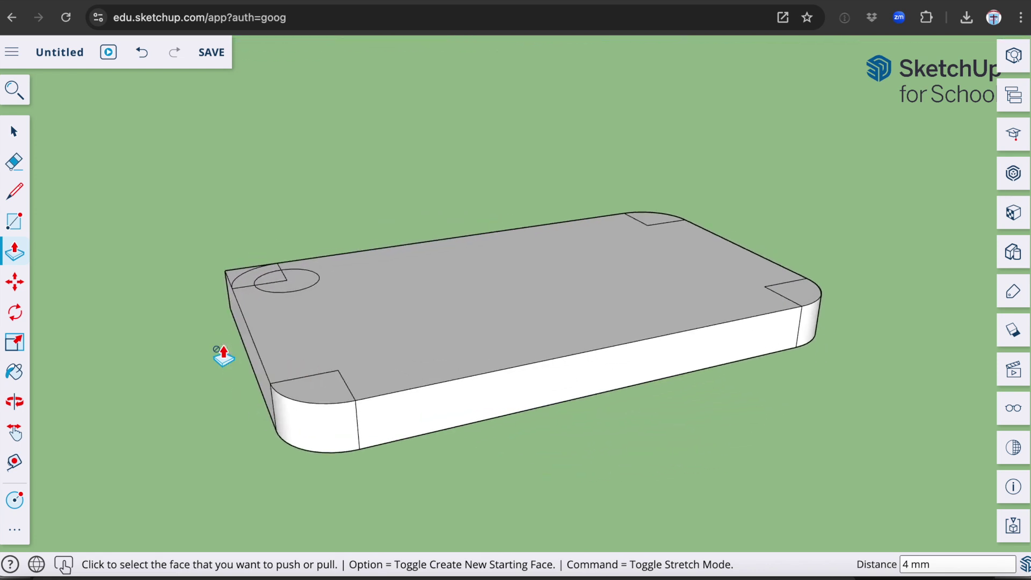
scroll(223, 354, left, 10)
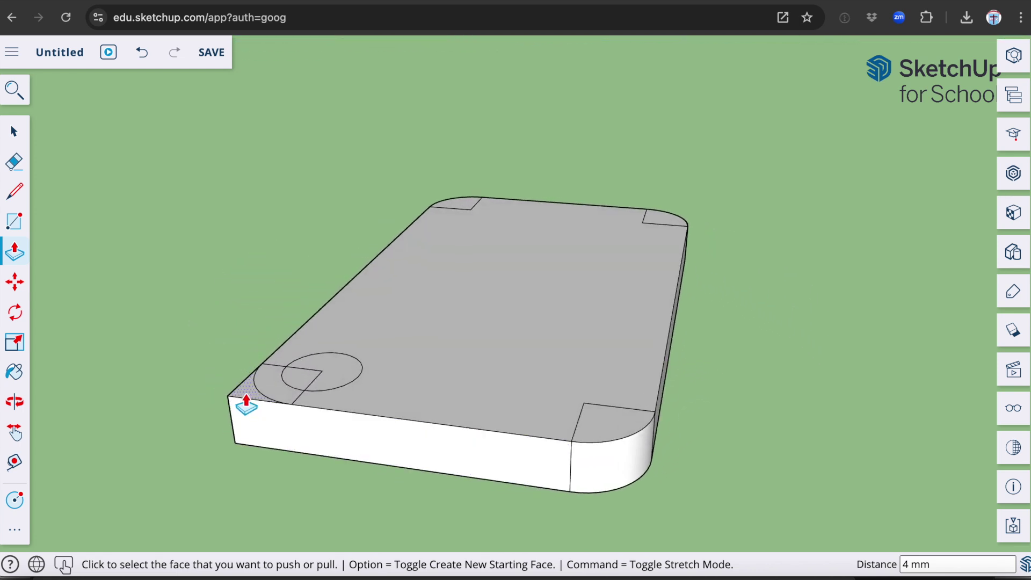
click(246, 402)
click(259, 454)
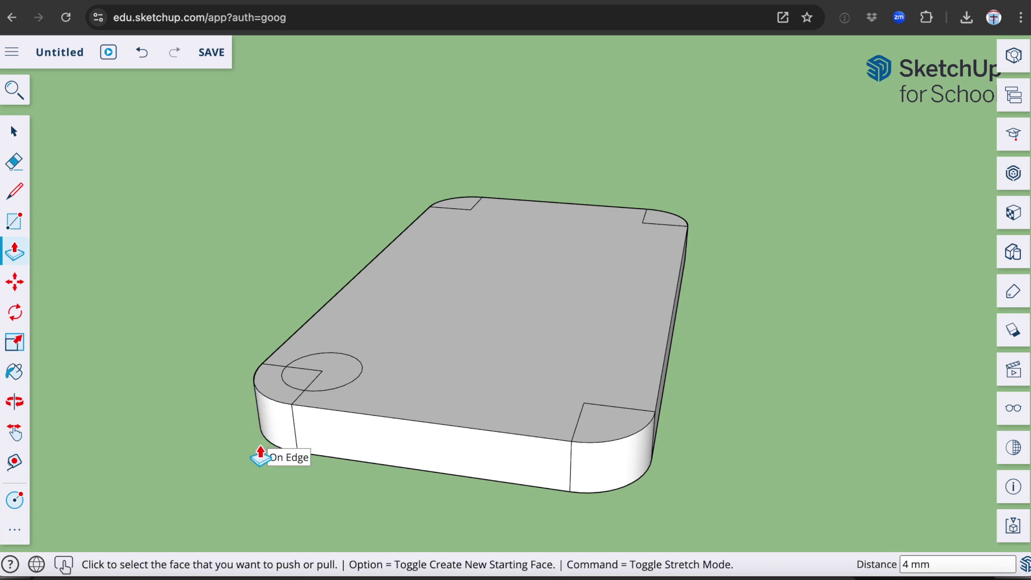
- Erase the stray corner lines at the front-right and back-right corners of the top face
click(18, 161)
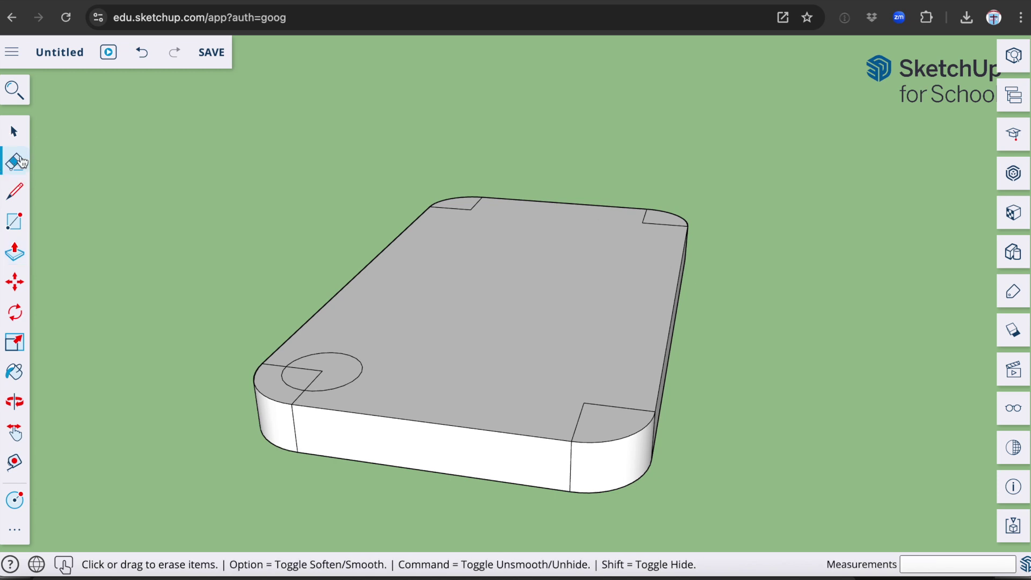
click(577, 416)
click(601, 406)
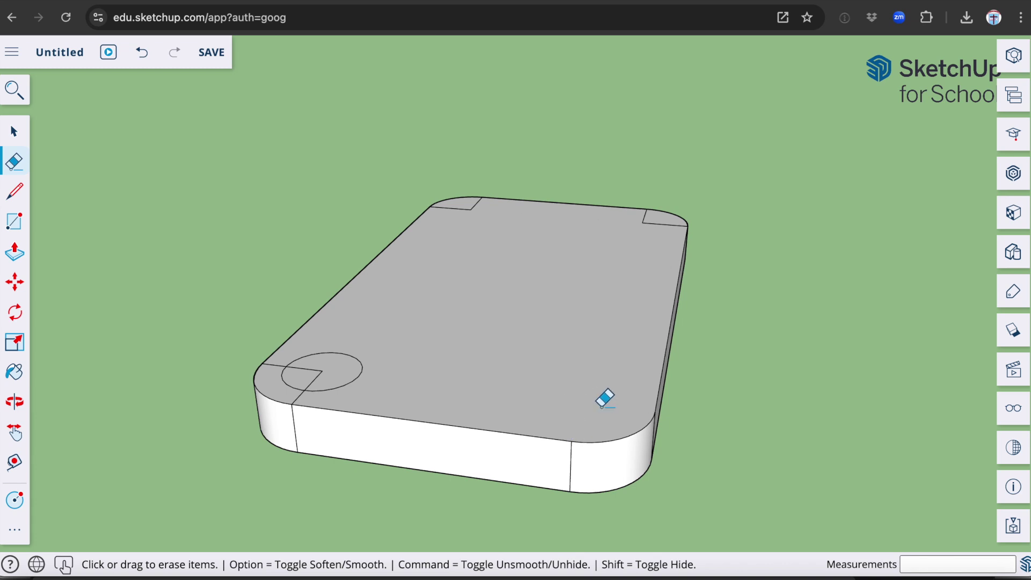
click(658, 222)
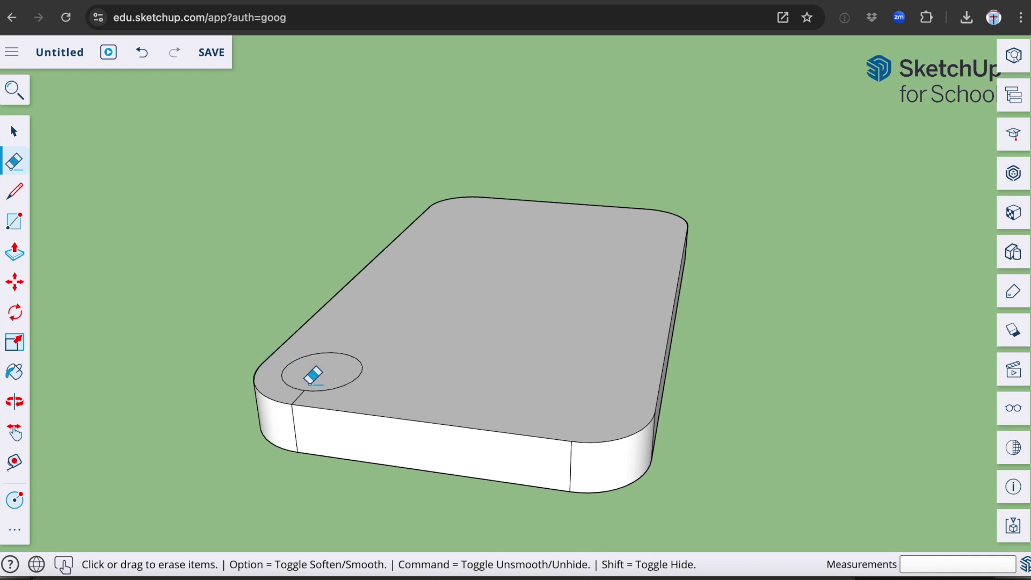
- Push the keyring circle down through the 4 mm slab to cut the hole
scroll(378, 396, down, 5)
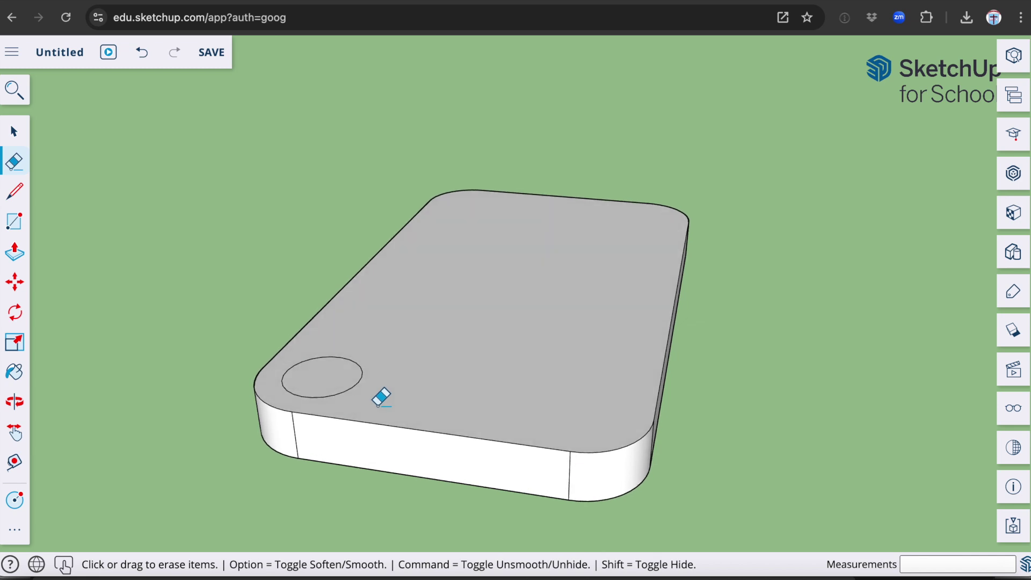
click(18, 260)
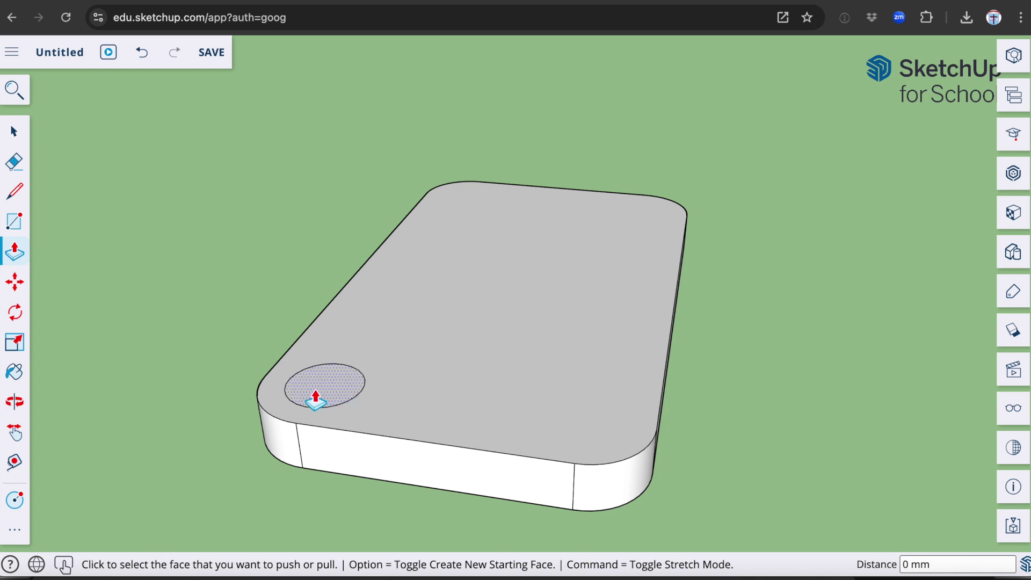
click(316, 400)
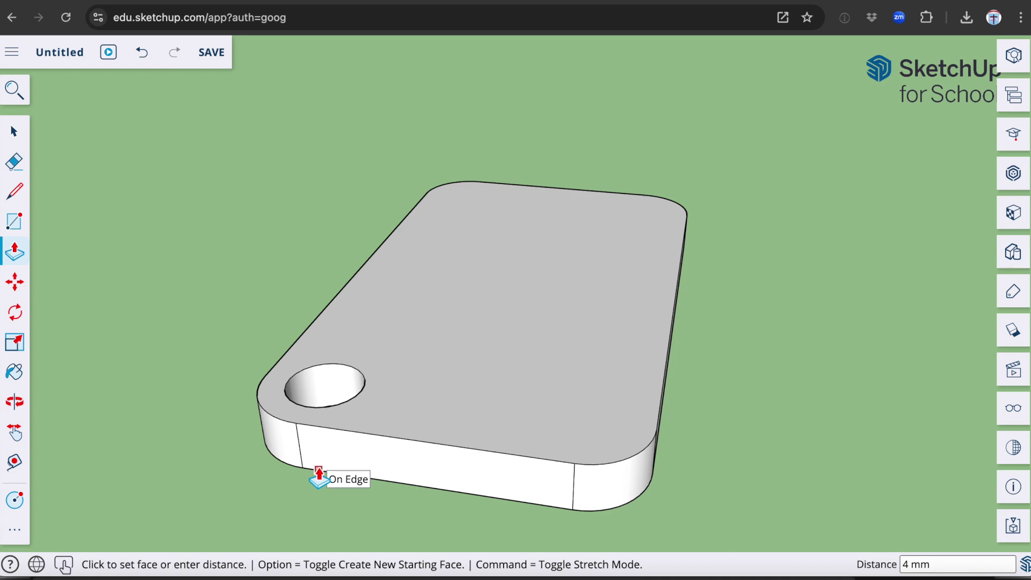
click(319, 475)
scroll(458, 409, down, 3)
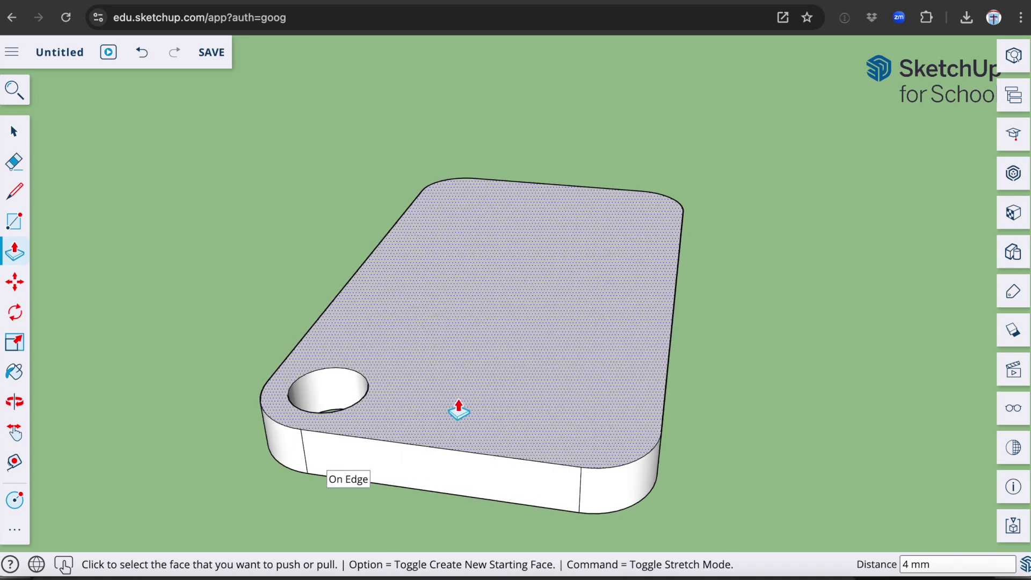
scroll(458, 410, right, 5)
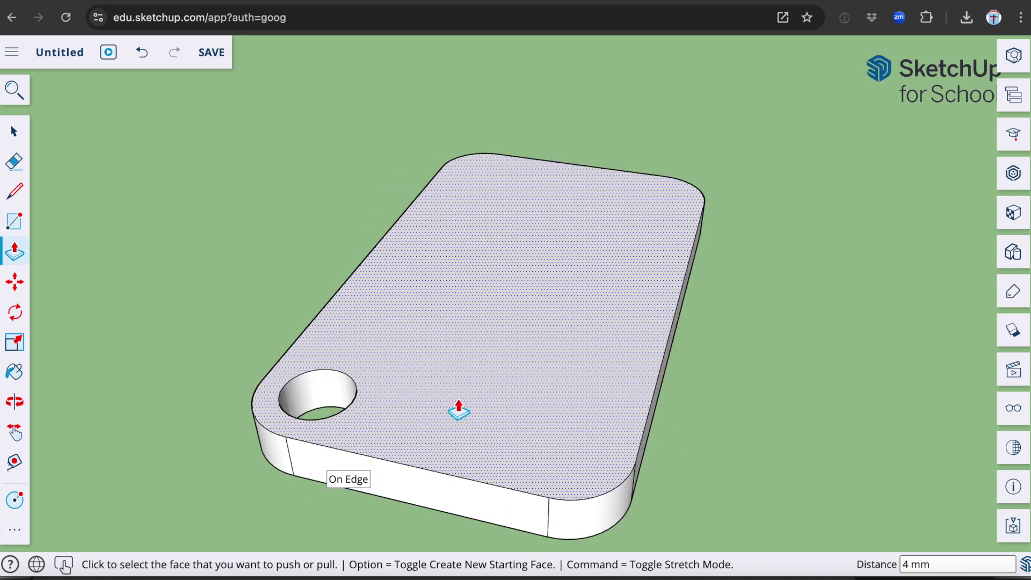
scroll(458, 410, right, 5)
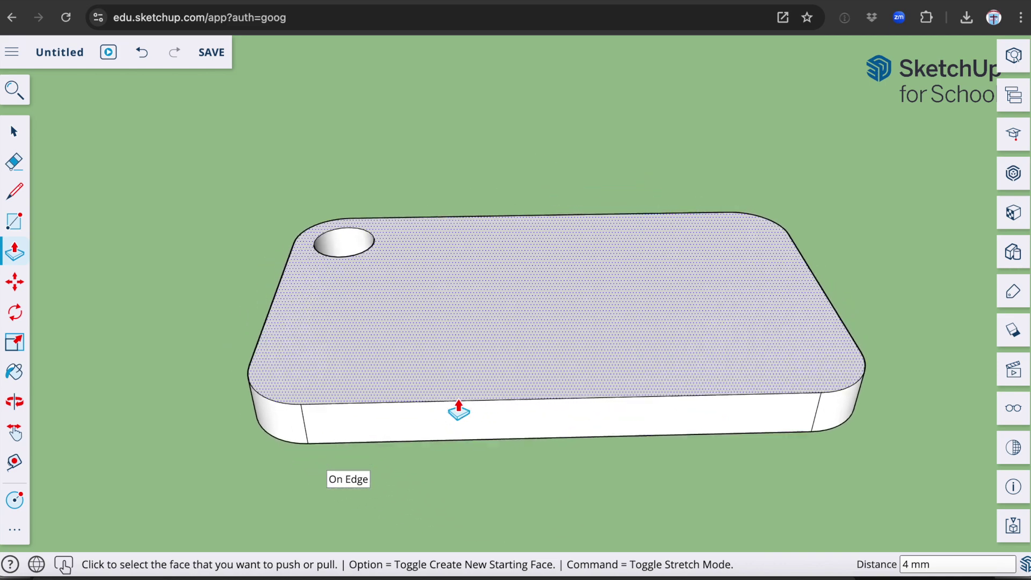
scroll(458, 409, down, 5)
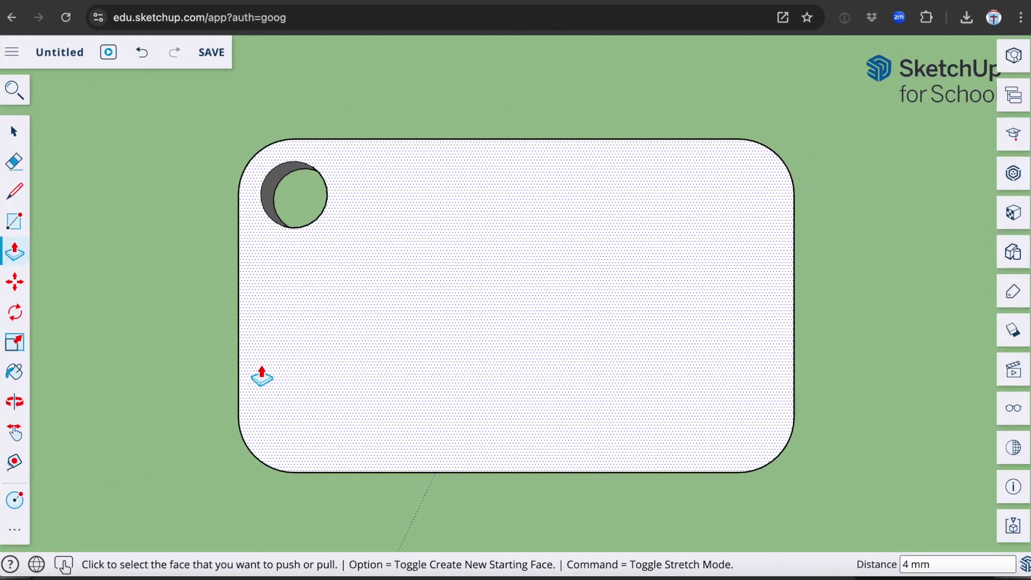
- Offset the tag's top-face outline 1 mm inward with the Offset tool
click(12, 533)
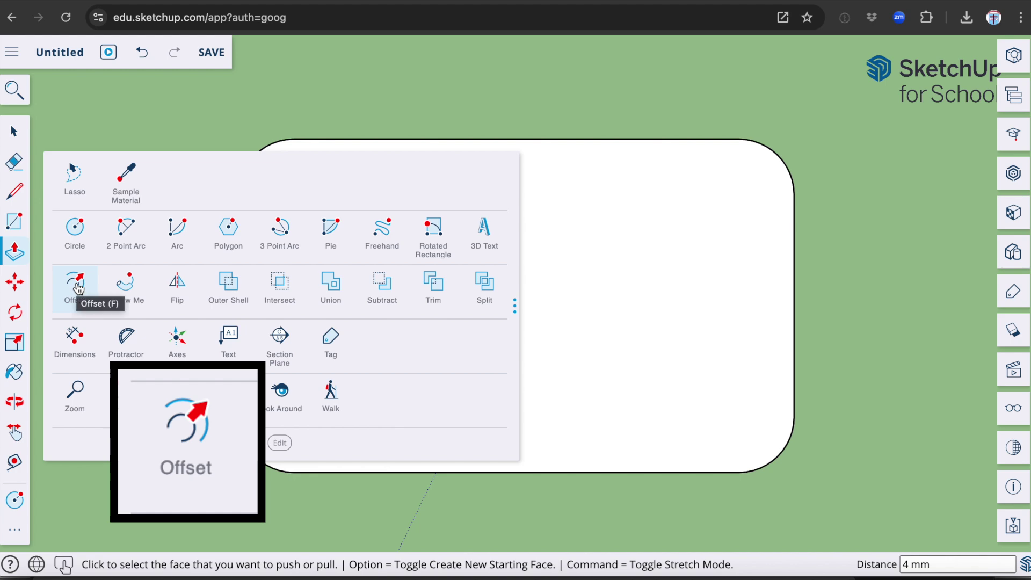
click(76, 285)
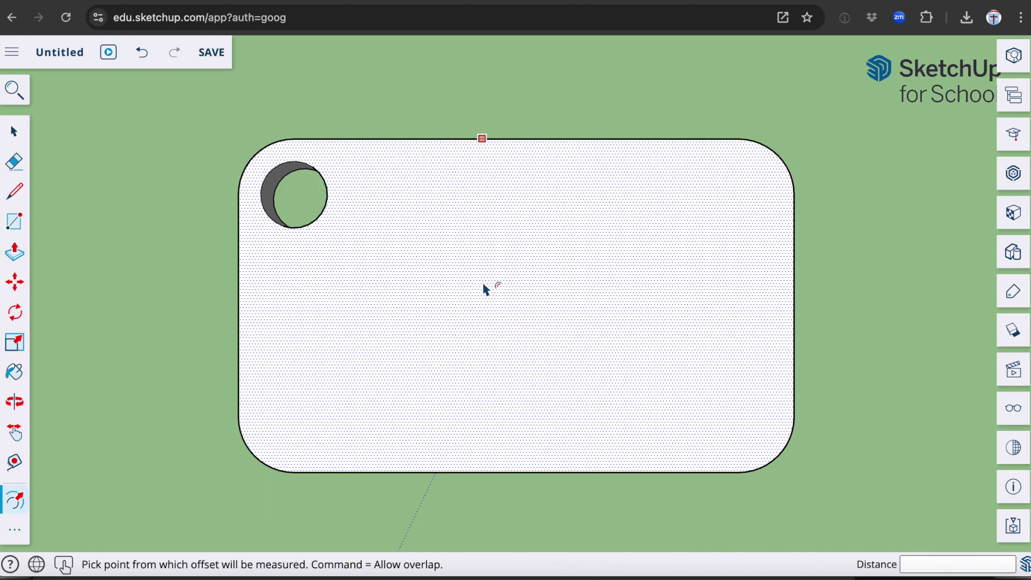
click(508, 314)
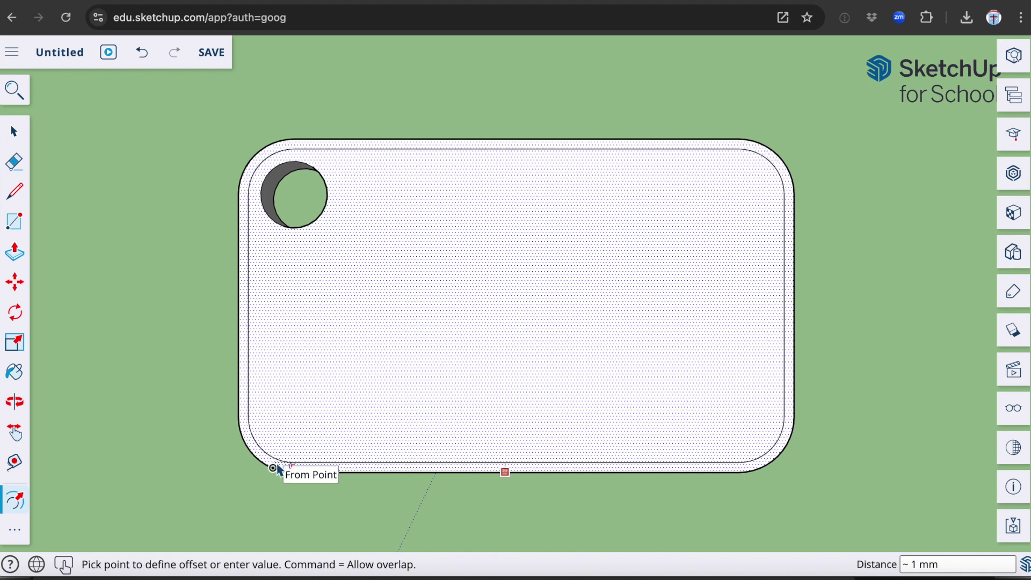
click(277, 468)
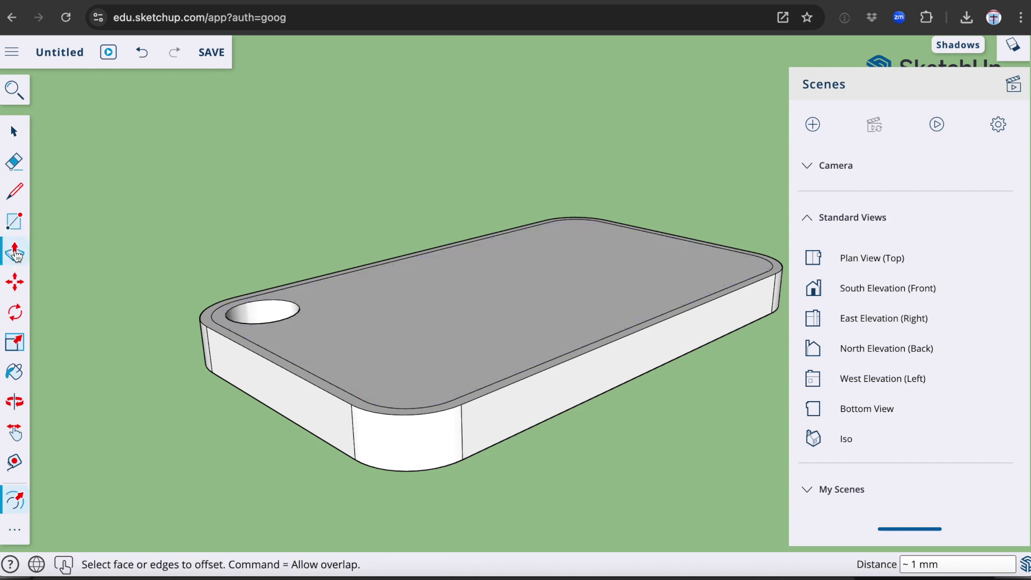
- Sink the inner top face 1 mm so a raised border rim surrounds it
click(15, 252)
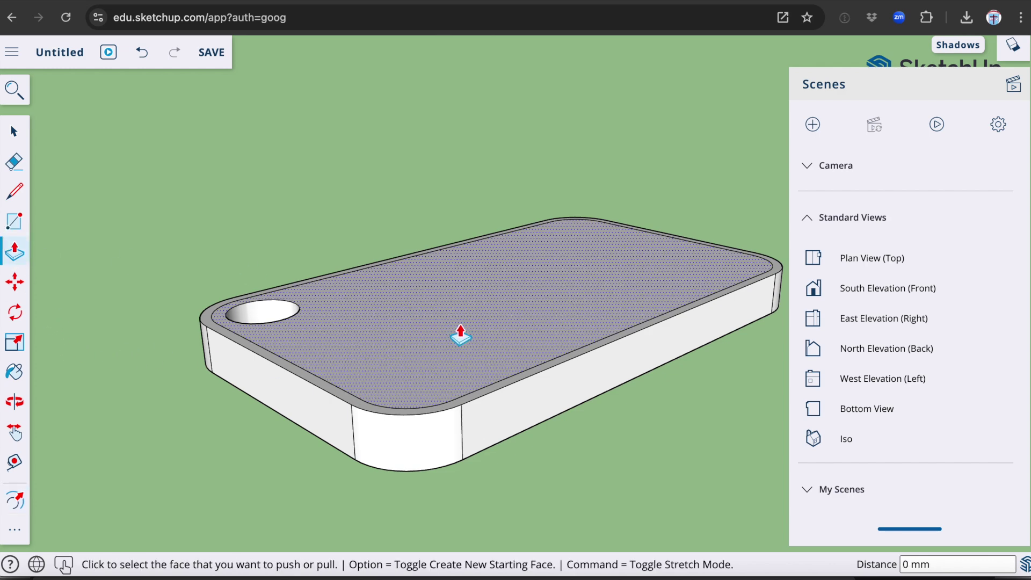
click(460, 334)
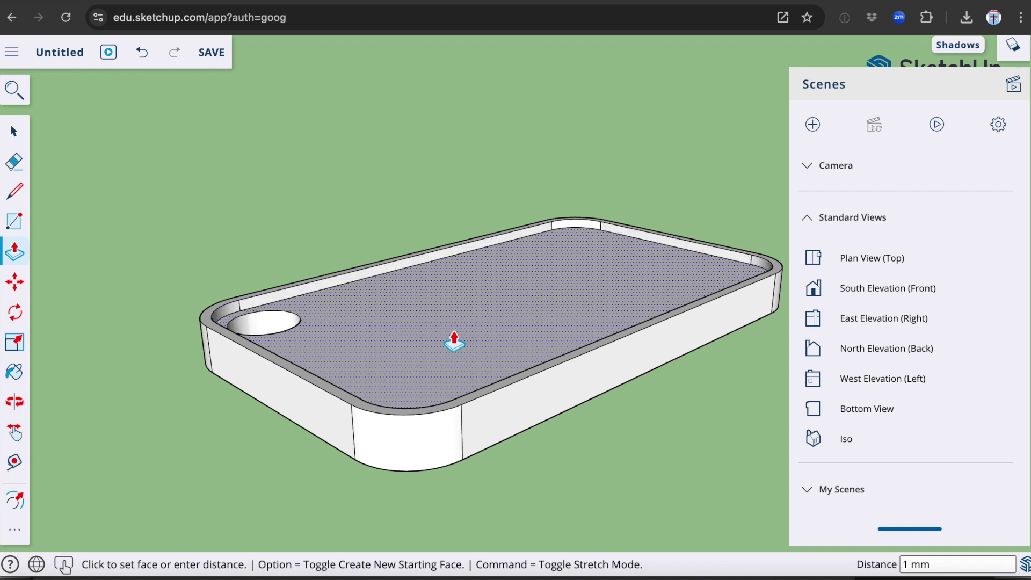
click(453, 339)
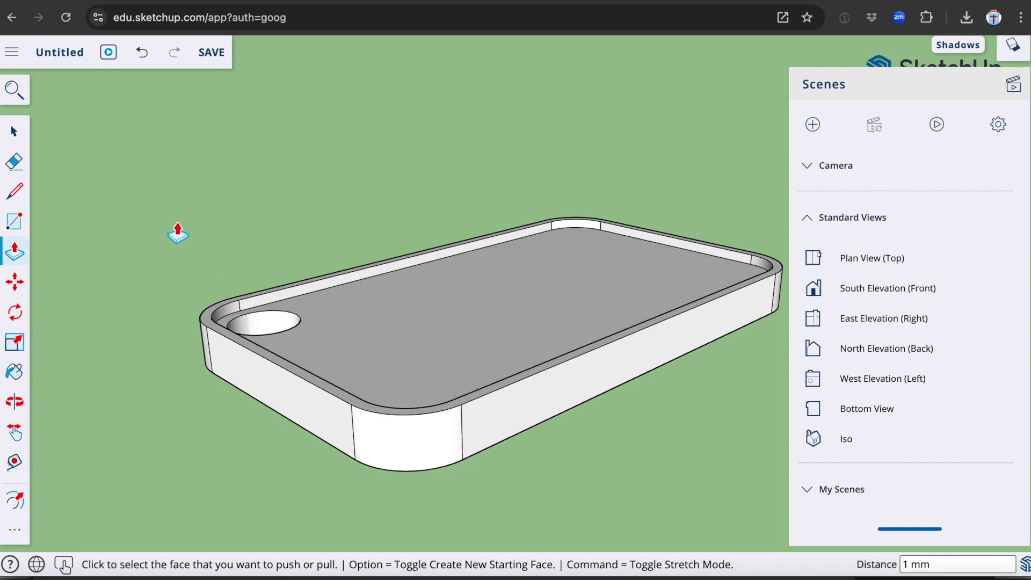
- Switch back to Select and expand the full set of modelling tools
click(16, 133)
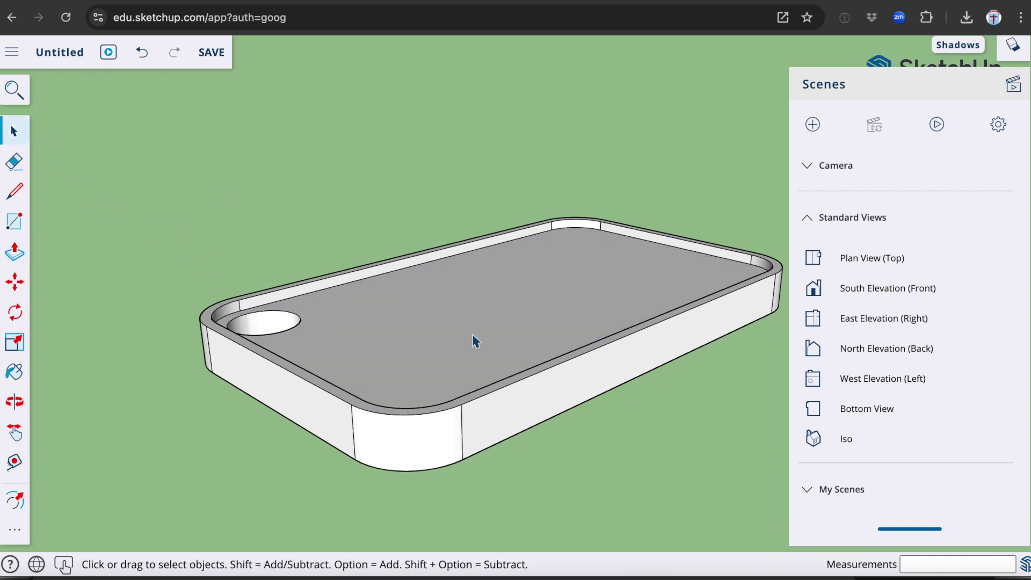
scroll(474, 341, down, 5)
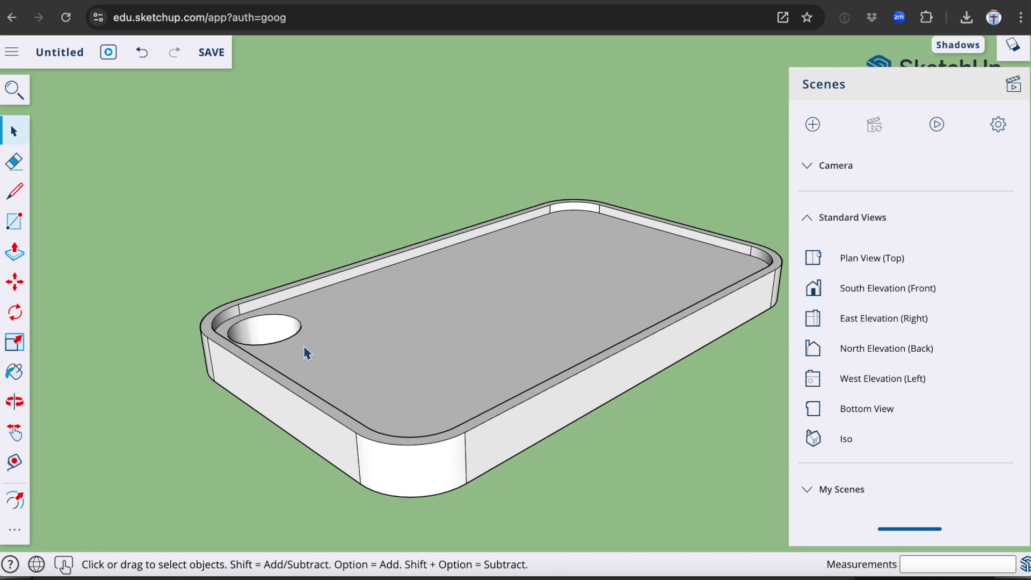
click(15, 533)
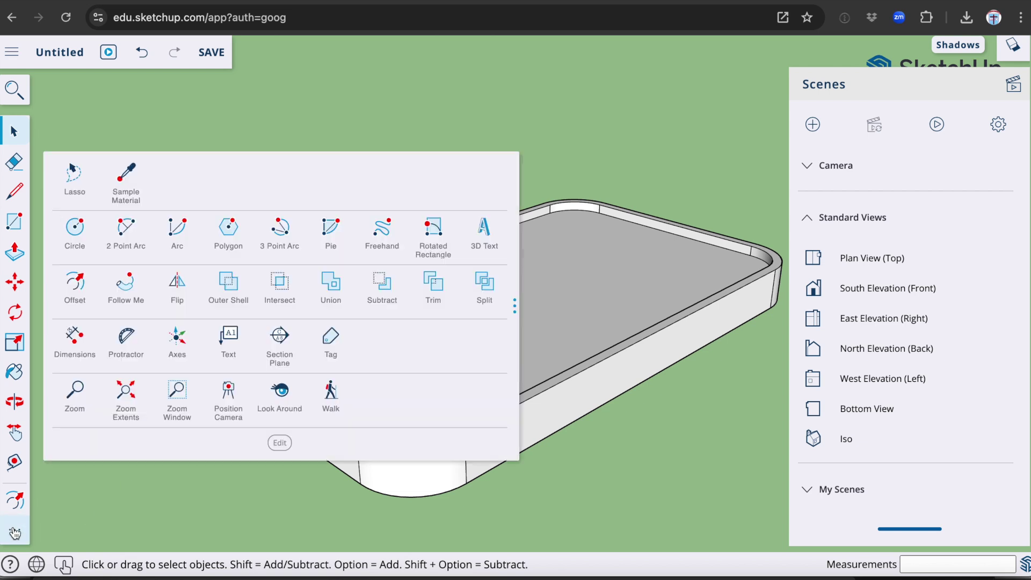
- Create 3D text 'Test' in Concert One font, 5 mm high with 1 mm extrusion
click(484, 232)
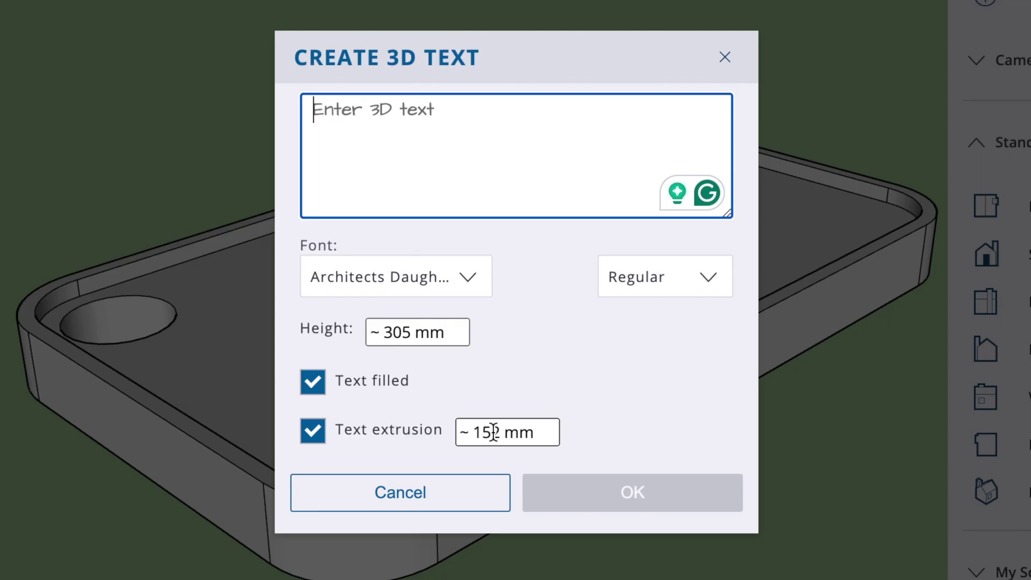
drag(499, 432, 475, 432)
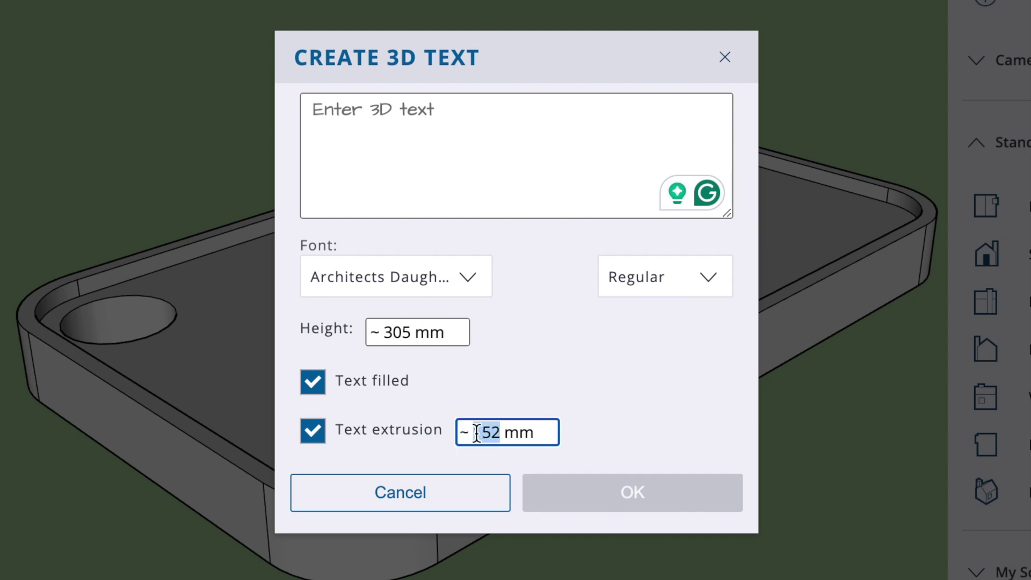
text(1)
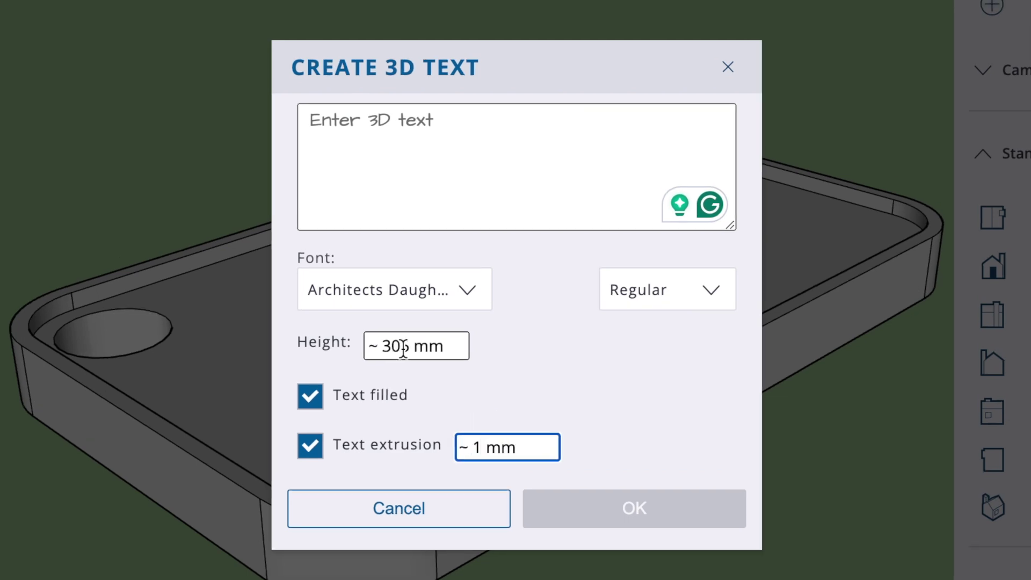
click(403, 348)
key(BackSpace)
key(BackSpace)
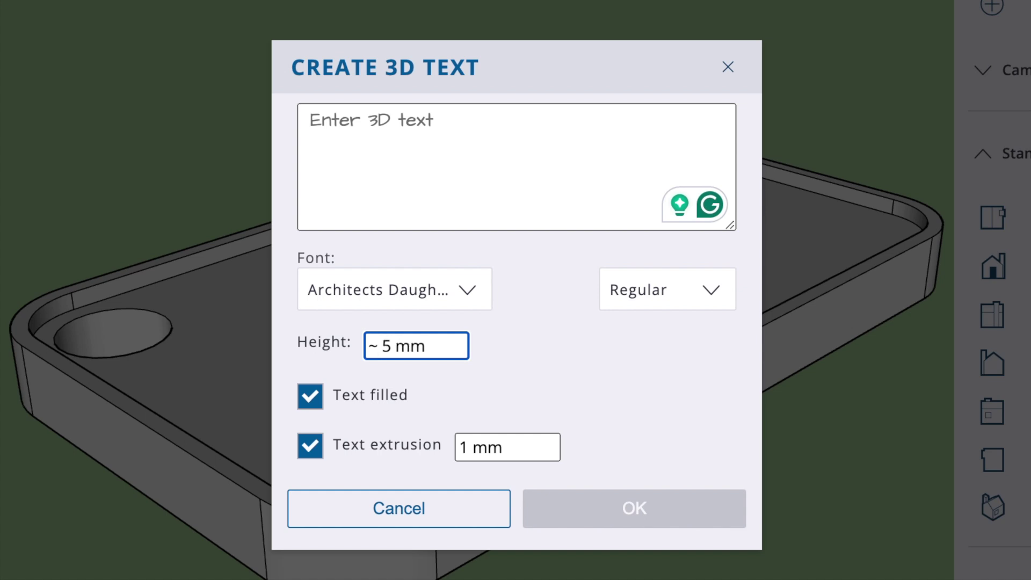
click(437, 119)
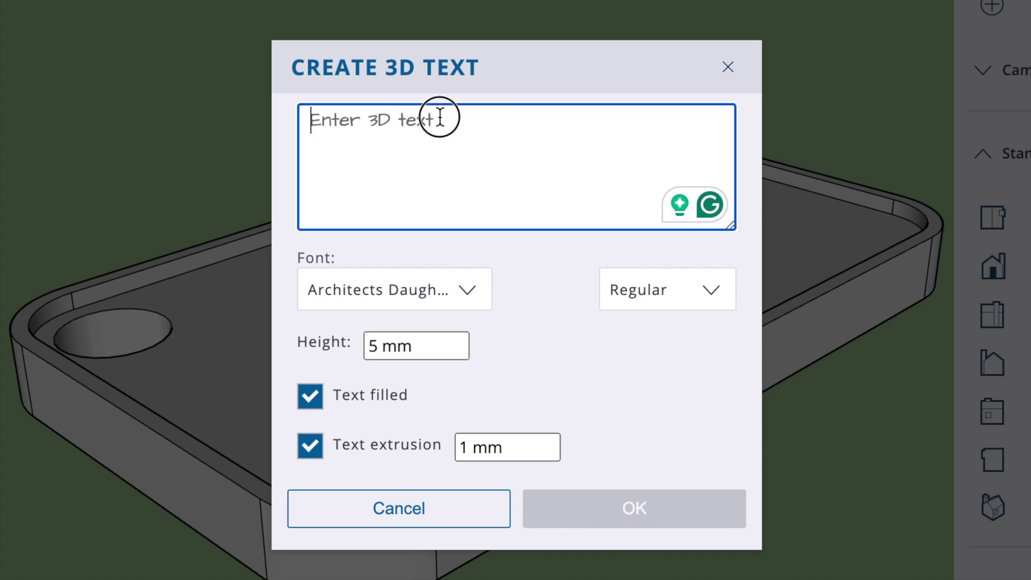
click(345, 120)
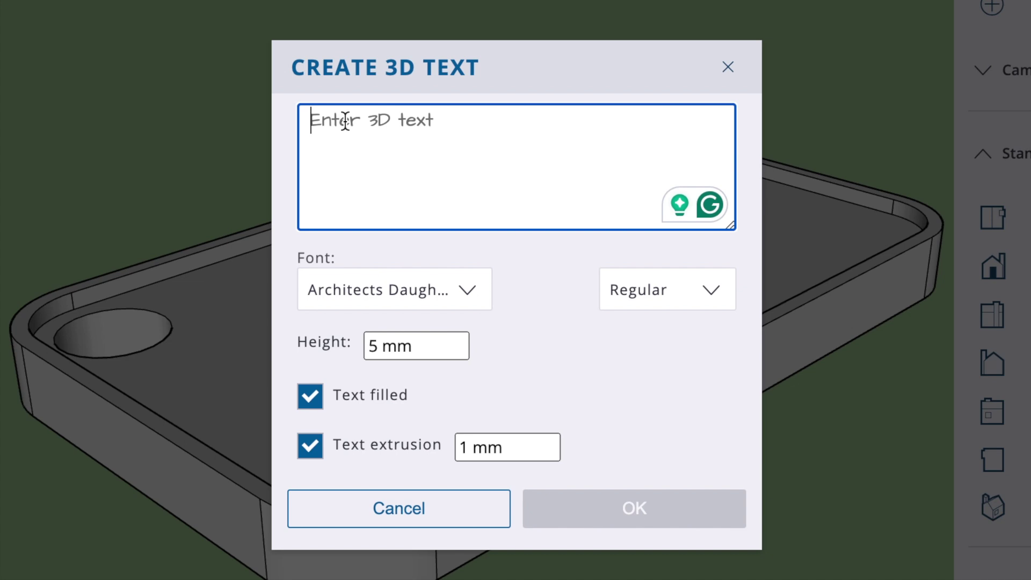
text(Test)
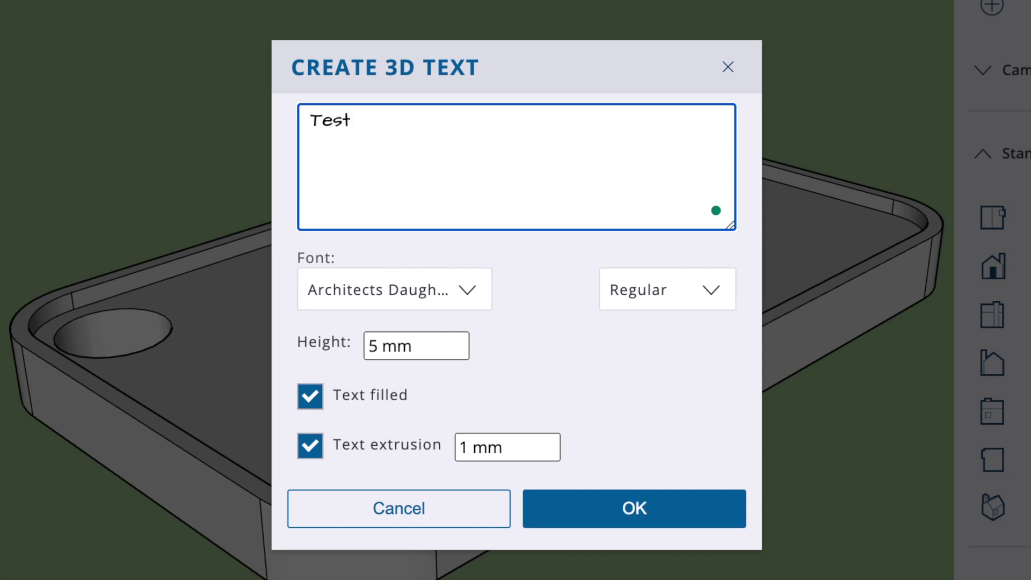
click(471, 293)
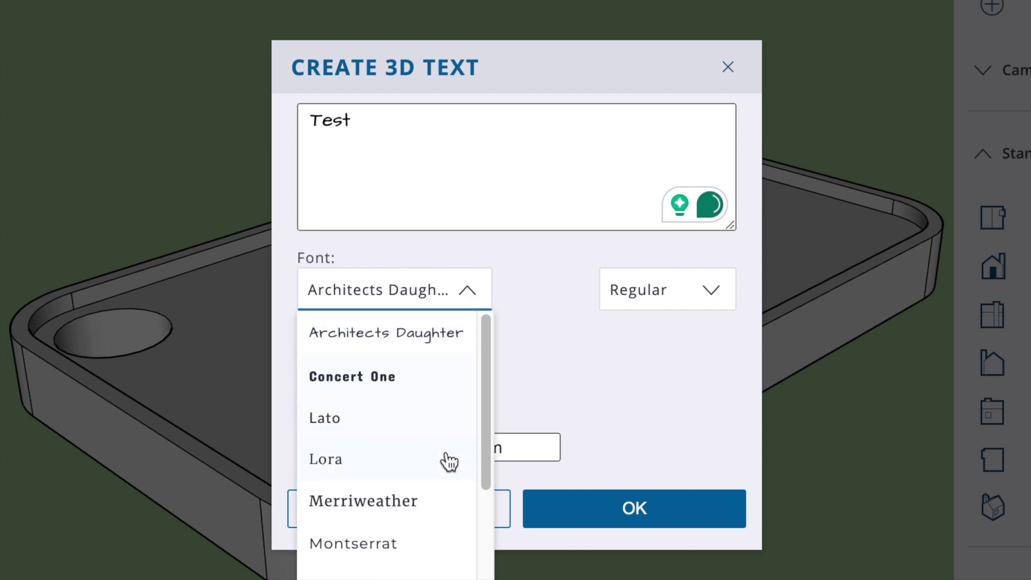
mouse_move(486, 414)
mouse_down()
mouse_move(473, 574)
mouse_move(482, 398)
mouse_up()
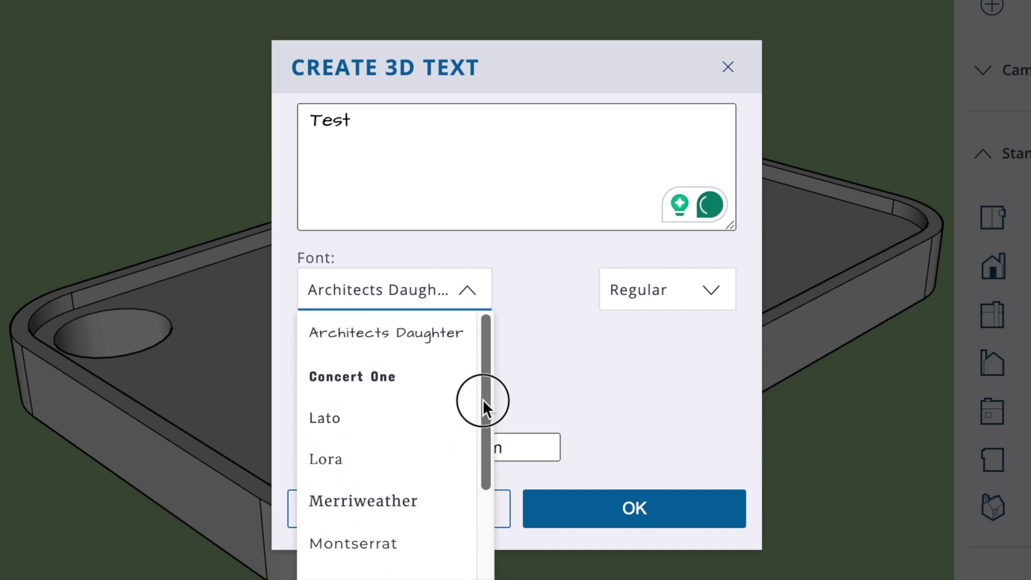
click(379, 379)
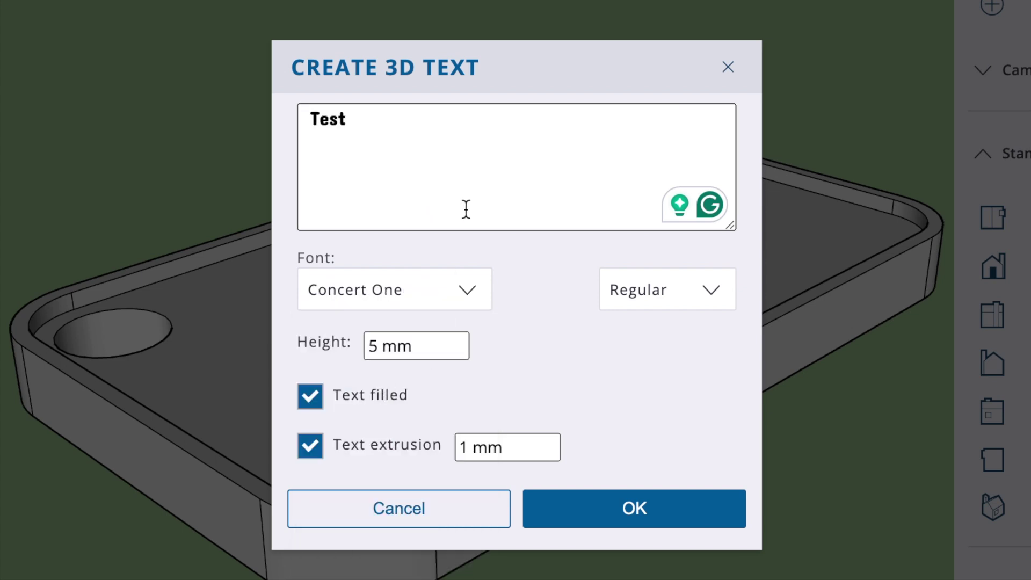
click(621, 510)
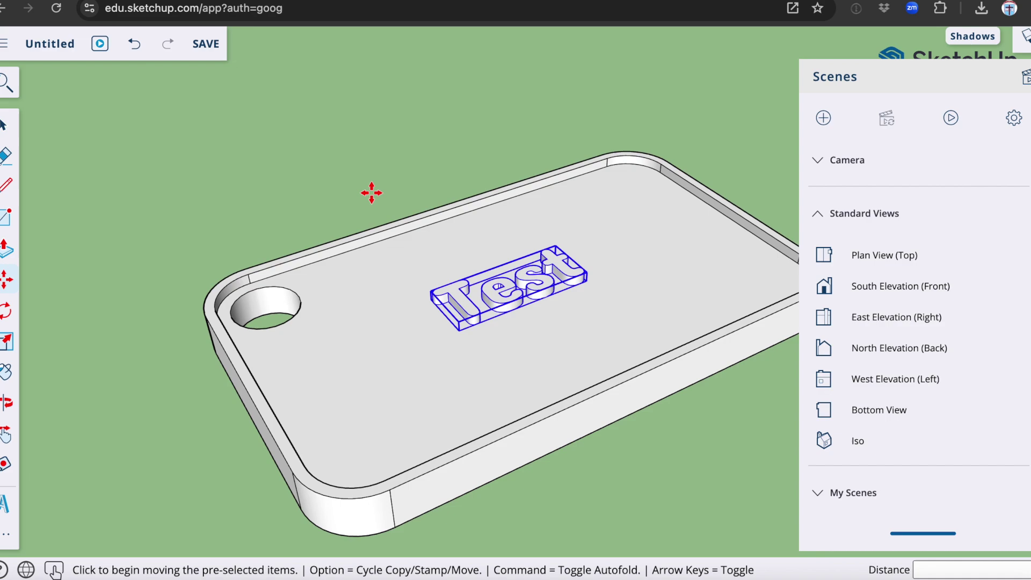
- Orbit to look down on the 'Test' lettering placed on the recessed face
middle_drag(368, 188, 442, 267)
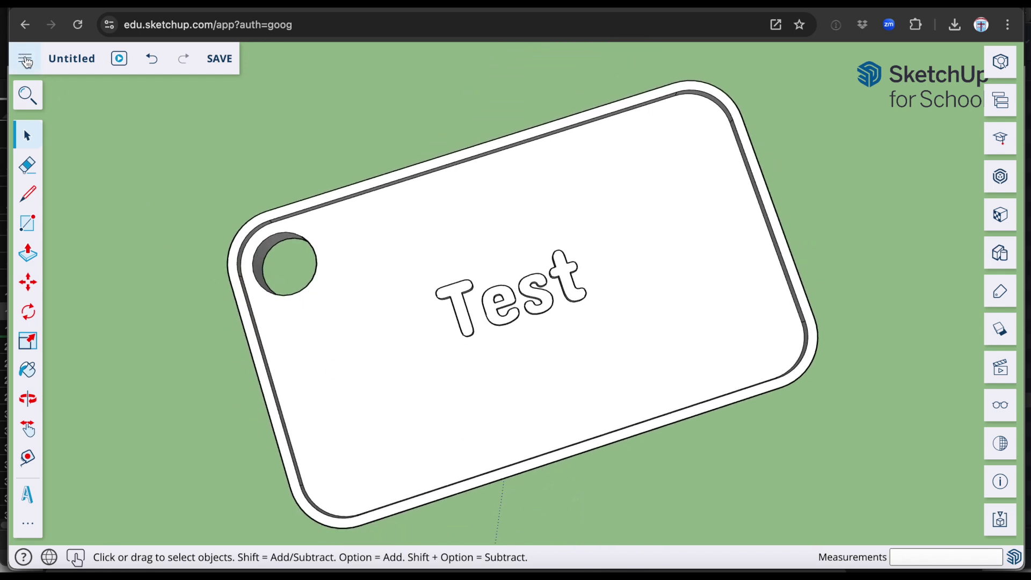
- Download the key tag model as an STL file from the main menu
click(25, 60)
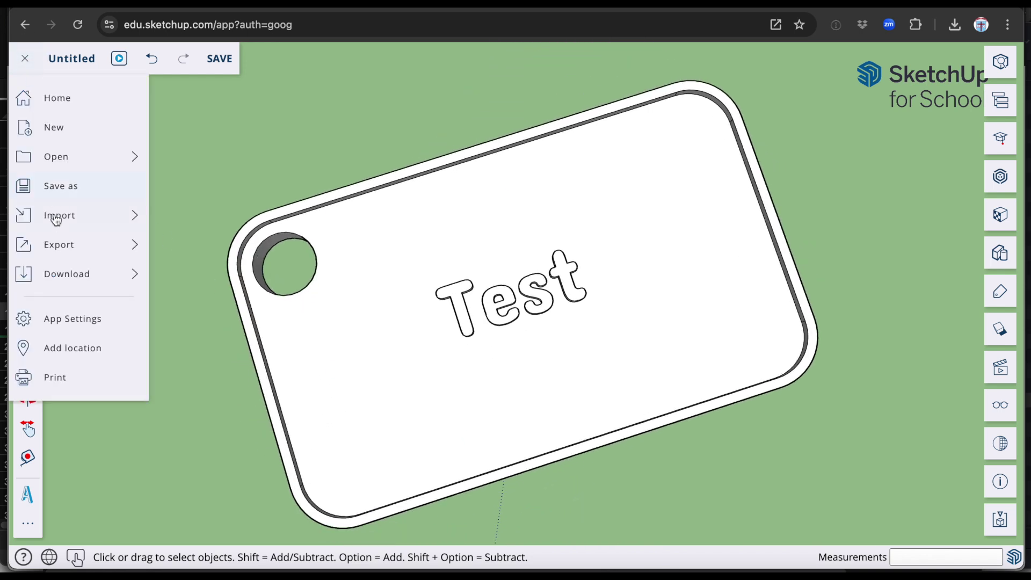
mouse_move(63, 278)
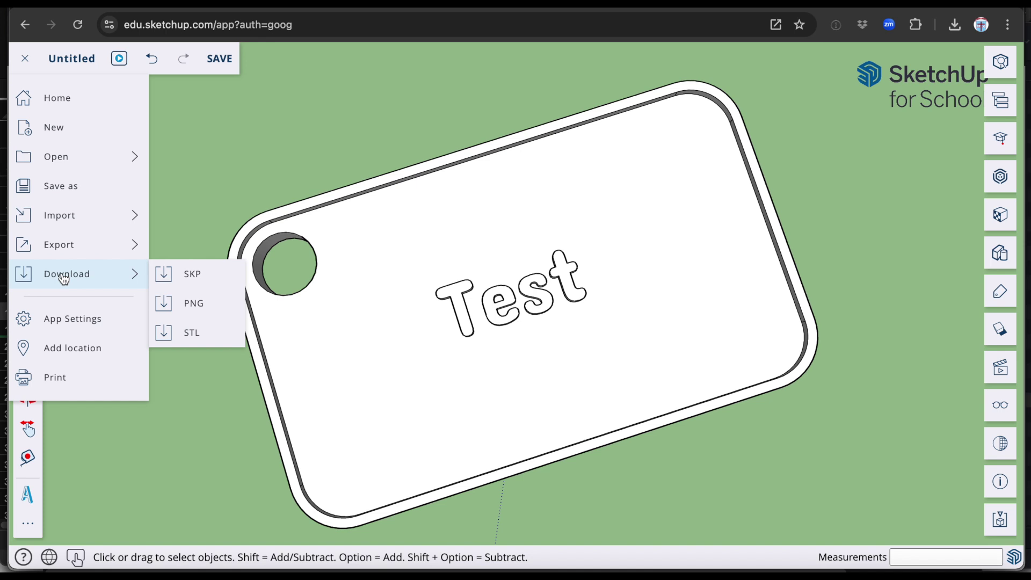
click(192, 335)
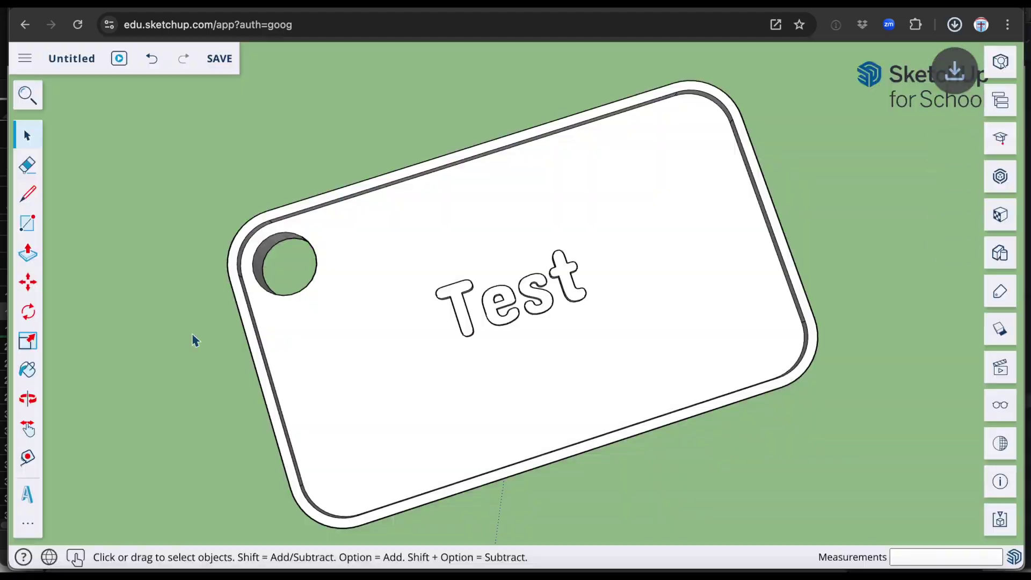